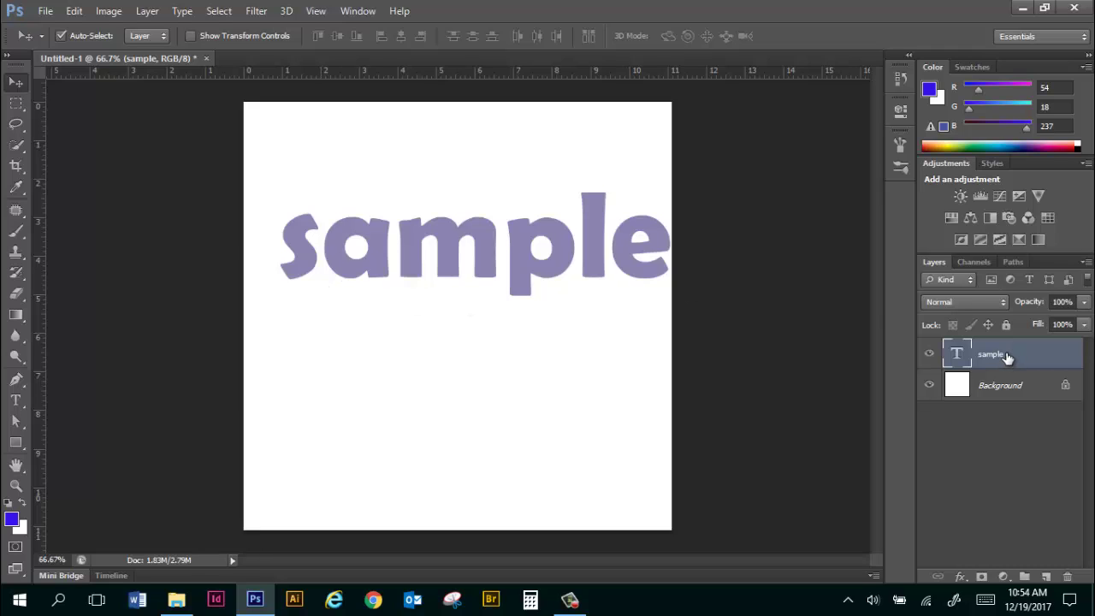
# - Duplicate the sample text layer, drag the copy lower, and hide the original sample layer
pyautogui.hotkey('ctrl', 'j')
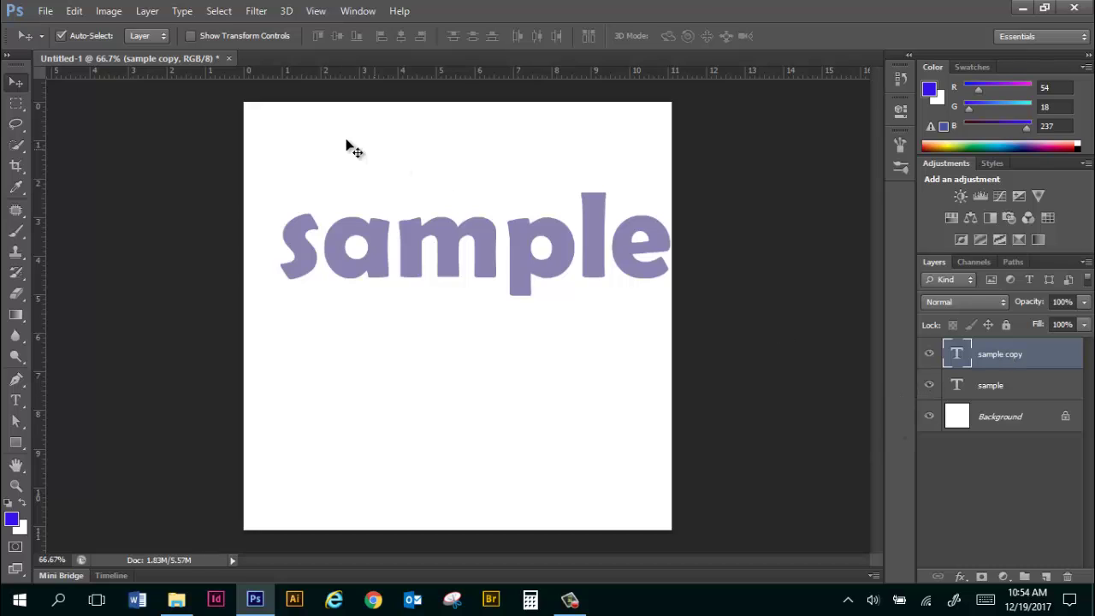
pyautogui.moveTo(433, 236); pyautogui.dragTo(423, 373)
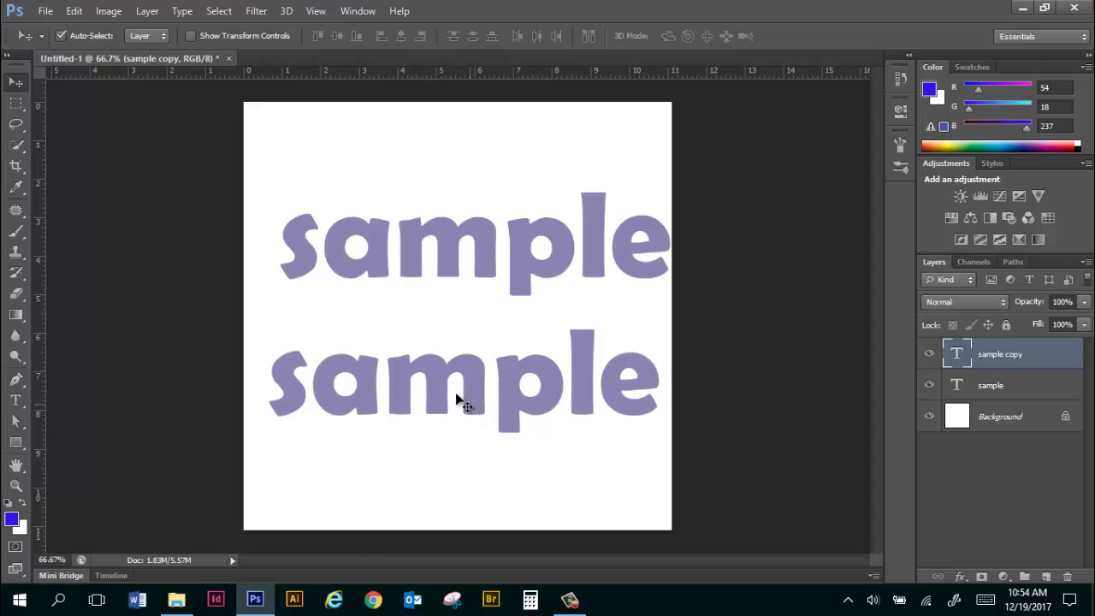
pyautogui.click(930, 385)
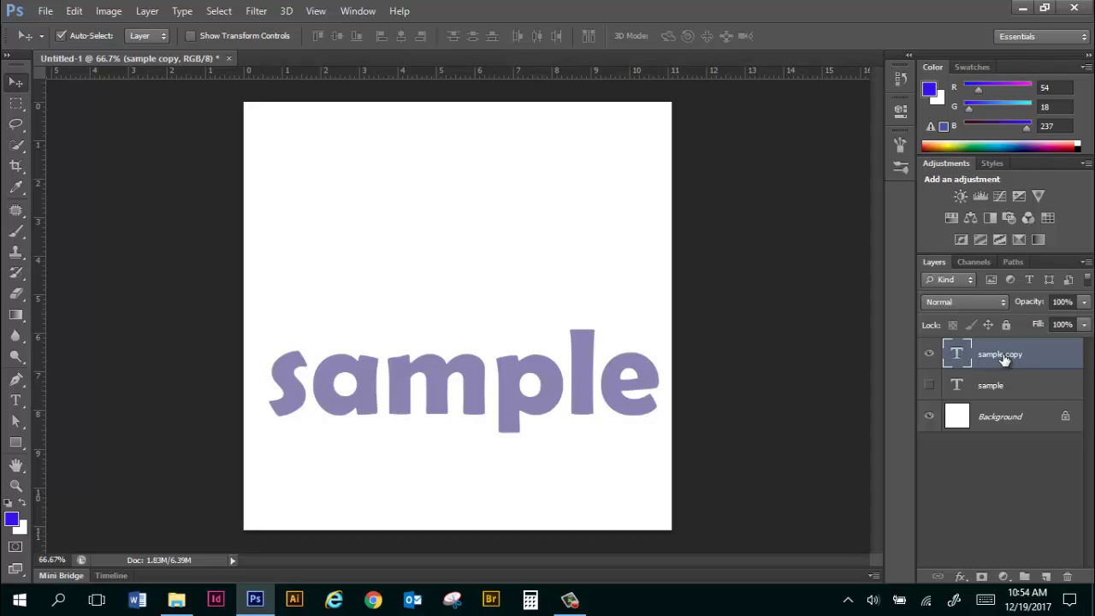
# - Create a work path from the 'sample copy' text layer and hide that text layer
pyautogui.rightClick(1052, 355)
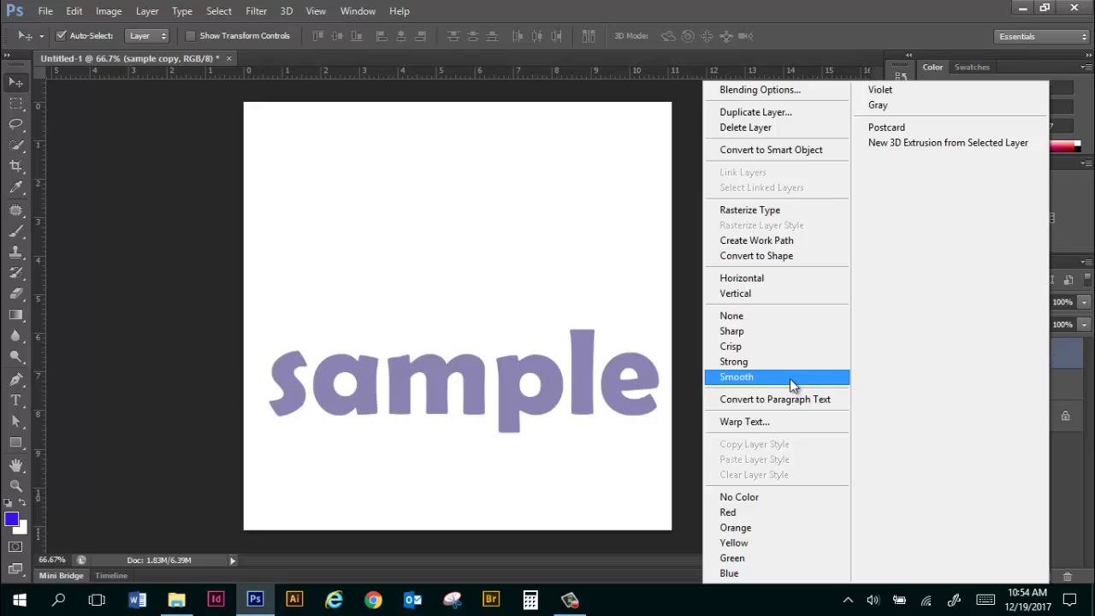
pyautogui.click(789, 240)
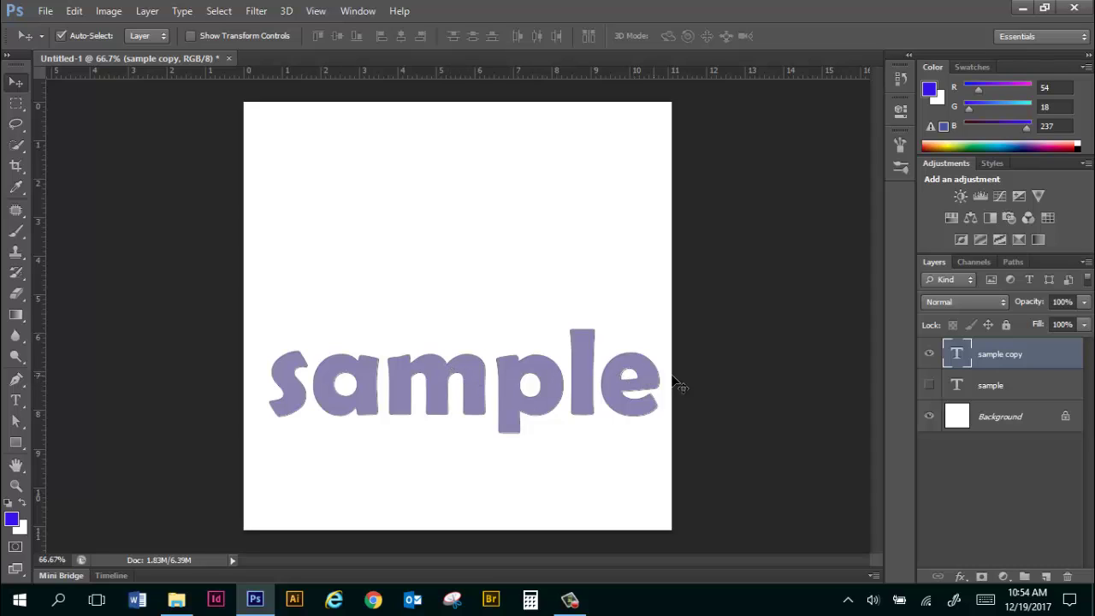
pyautogui.click(930, 354)
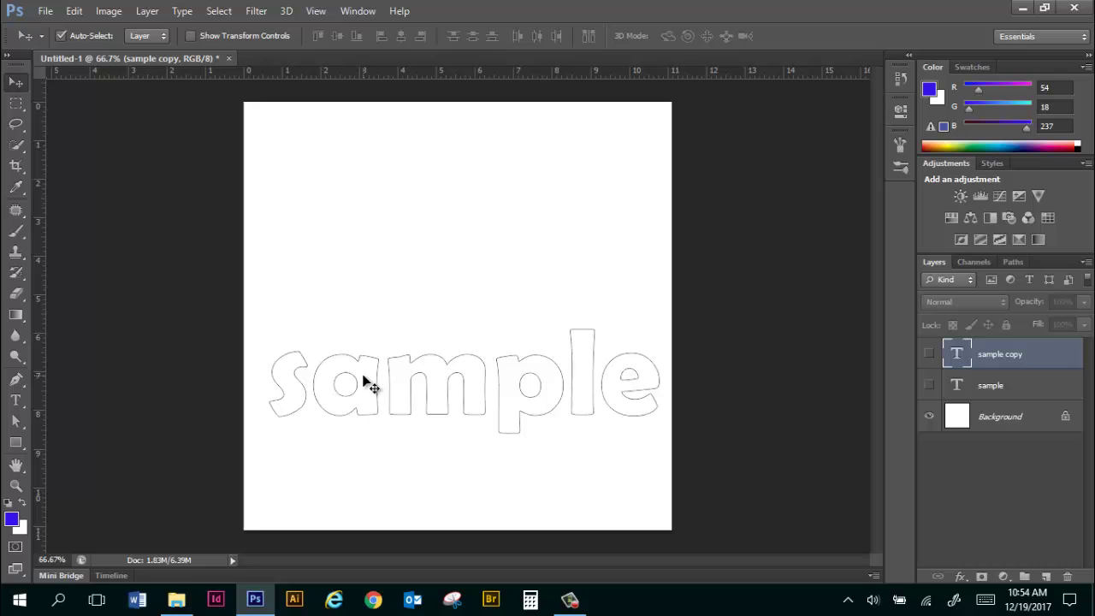
# - Add an empty Layer 1, choose the Path Selection Tool, and view the lettering at 100%
pyautogui.click(1046, 577)
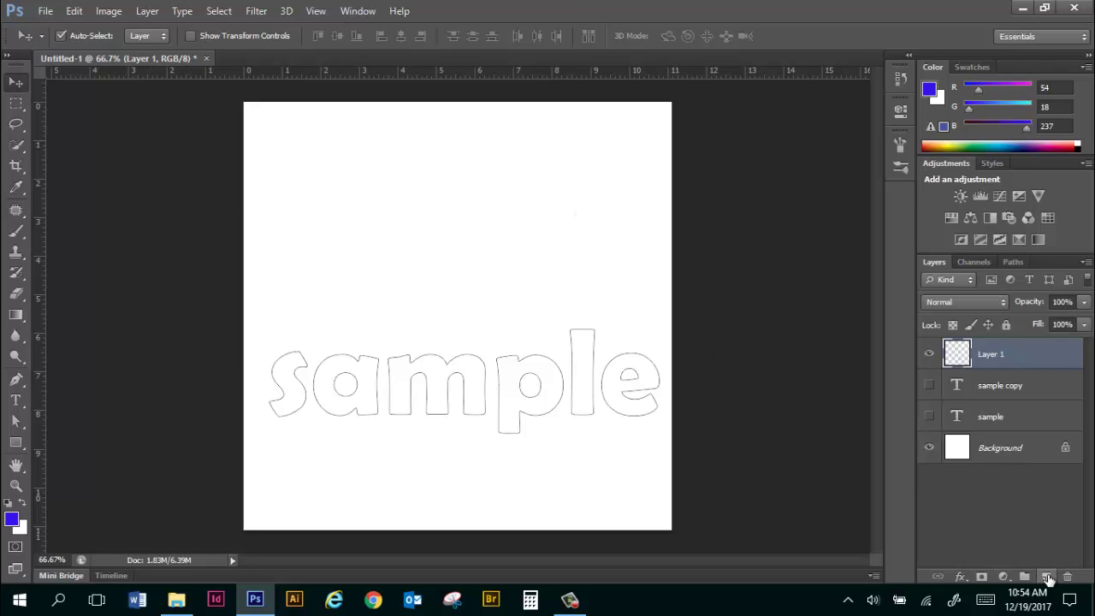
pyautogui.click(17, 423)
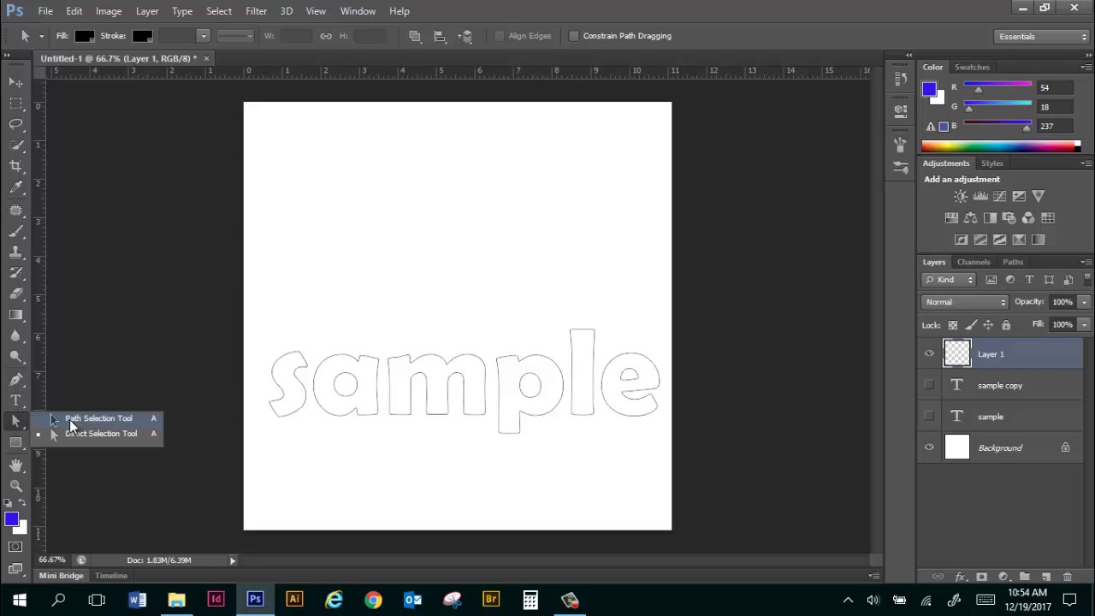
pyautogui.click(71, 418)
pyautogui.hotkey('ctrl', '+')
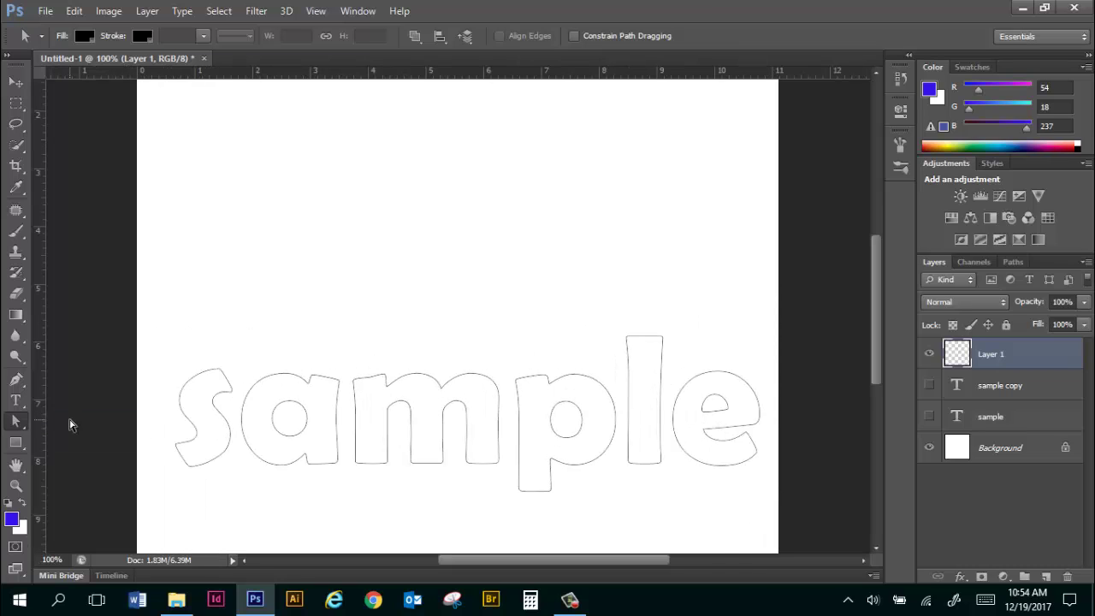
pyautogui.rightClick(19, 420)
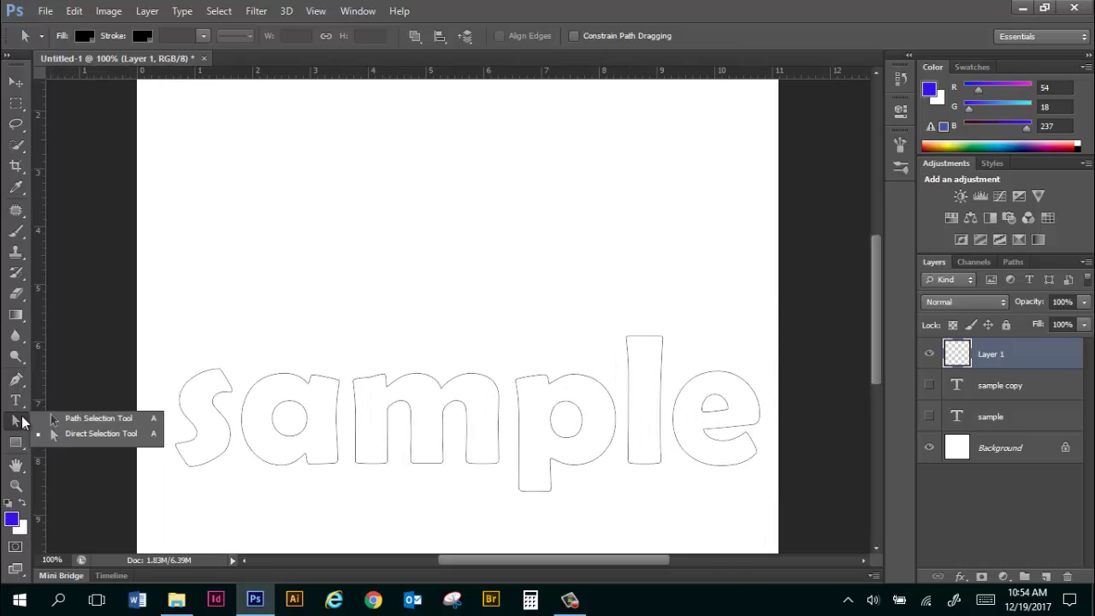
pyautogui.click(89, 417)
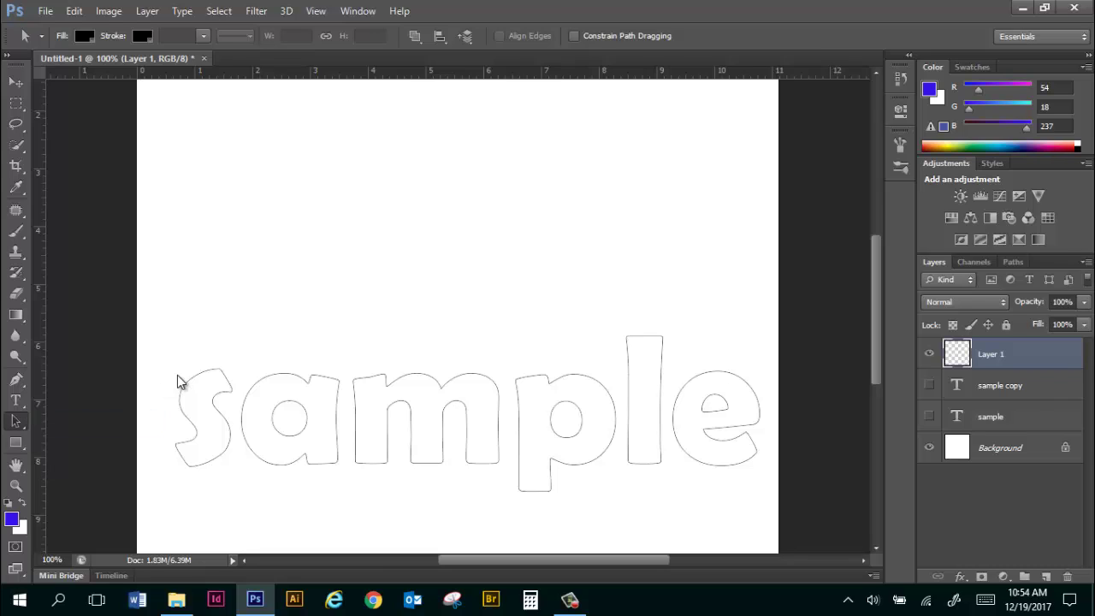
# - Select the s outline, try moving it upward, and undo so it stays put
pyautogui.click(203, 377)
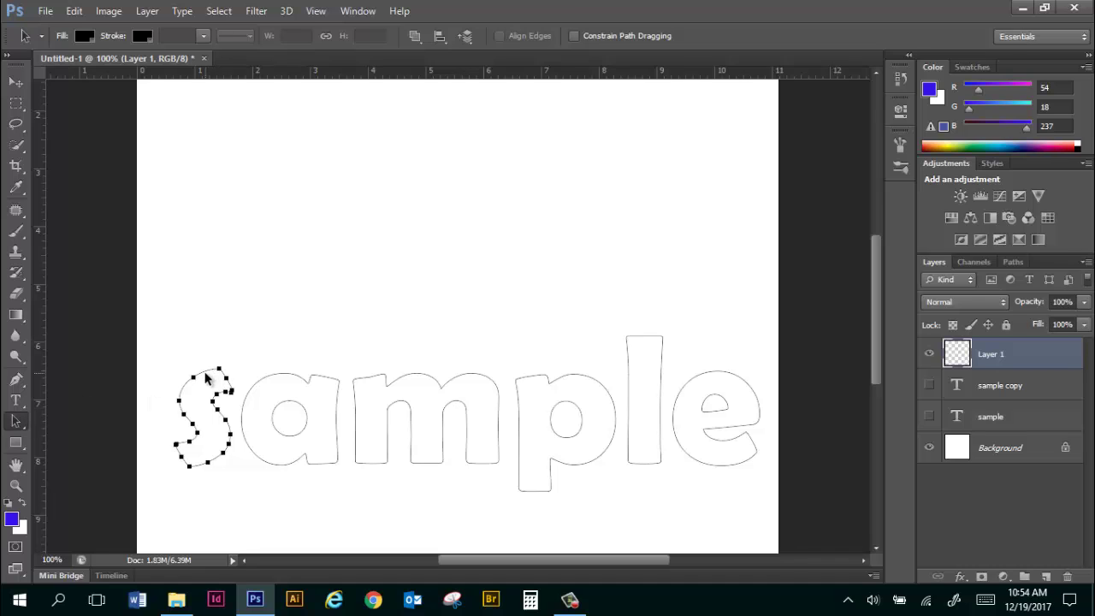
pyautogui.moveTo(205, 377); pyautogui.dragTo(262, 185)
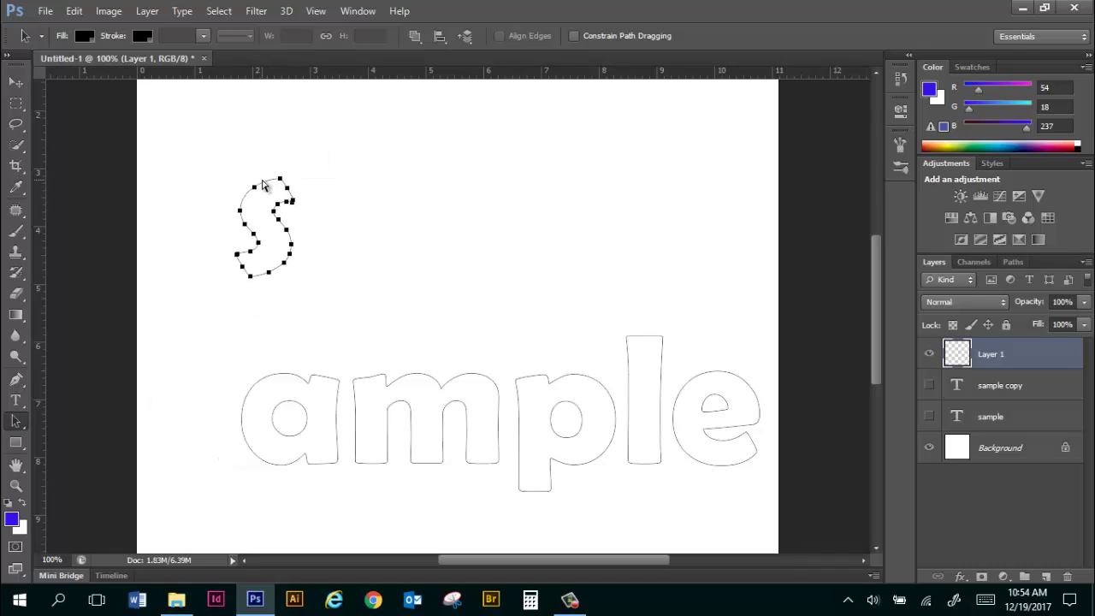
pyautogui.hotkey('ctrl', 'z')
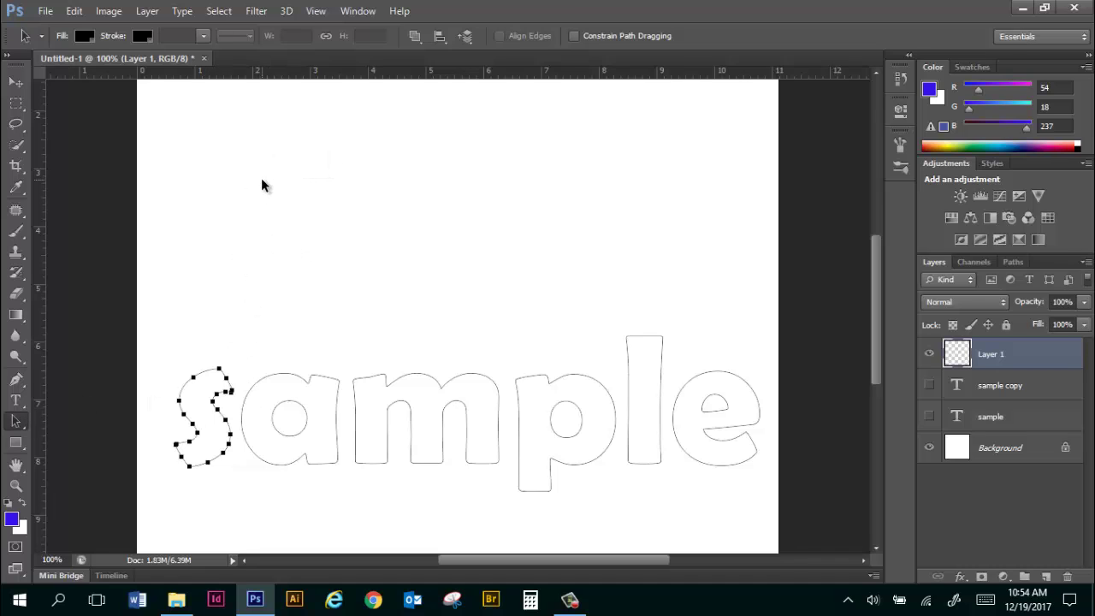
# - Switch to the Direct Selection Tool and select the lower-right part of the s outline
pyautogui.click(25, 423)
pyautogui.click(98, 433)
pyautogui.click(218, 366)
pyautogui.click(198, 374)
pyautogui.click(232, 476)
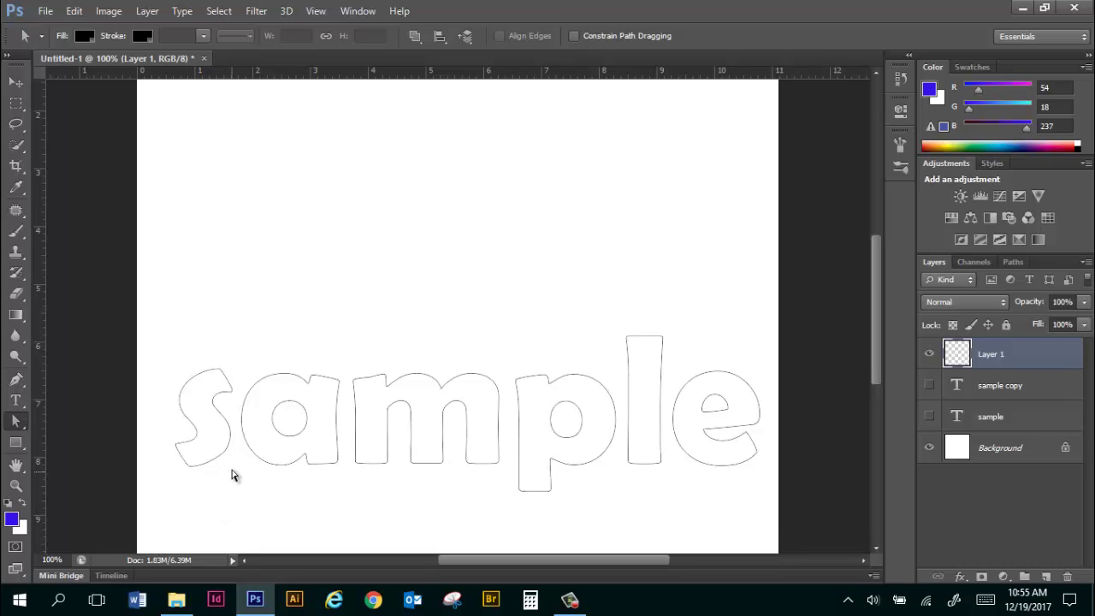
pyautogui.click(225, 453)
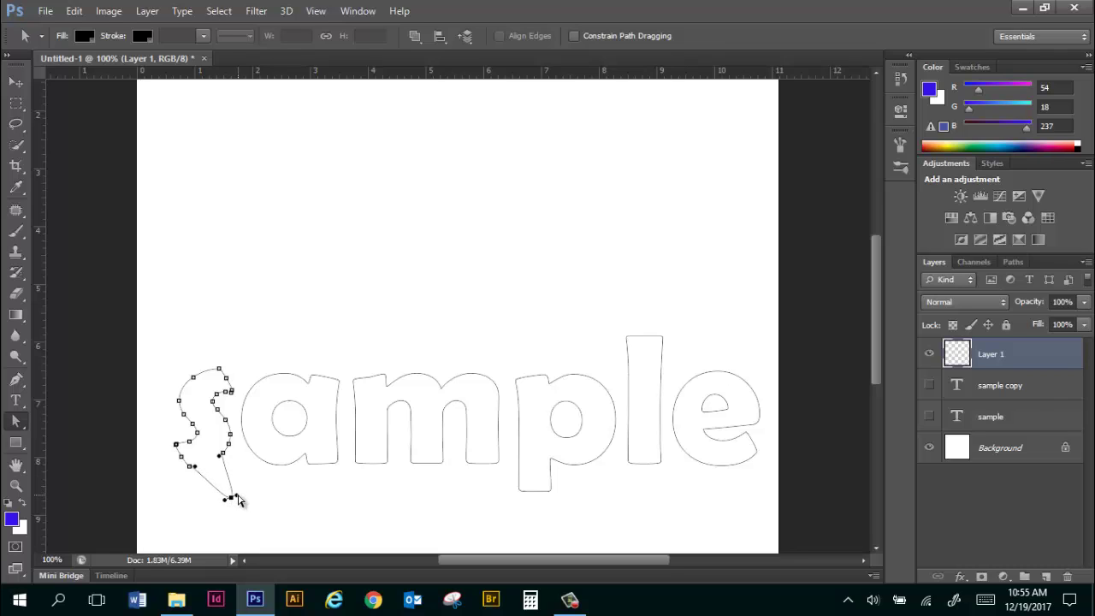
# - Drag the s's bottom direction handle so its lower curve droops into a tail
pyautogui.moveTo(239, 501); pyautogui.dragTo(190, 524)
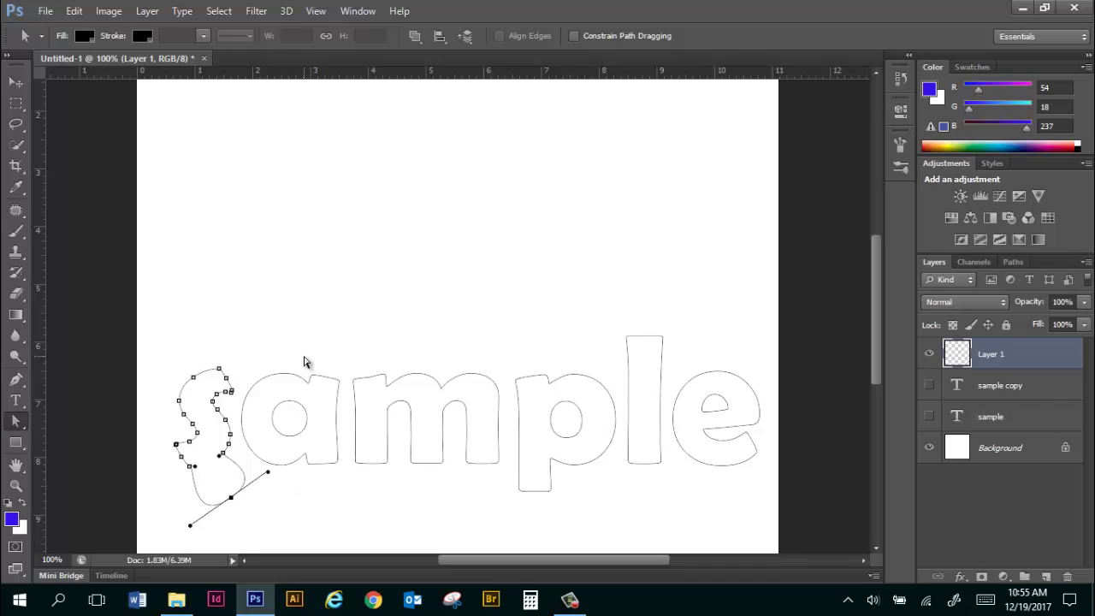
# - Show the a outline's anchor points, then deselect it
pyautogui.click(317, 381)
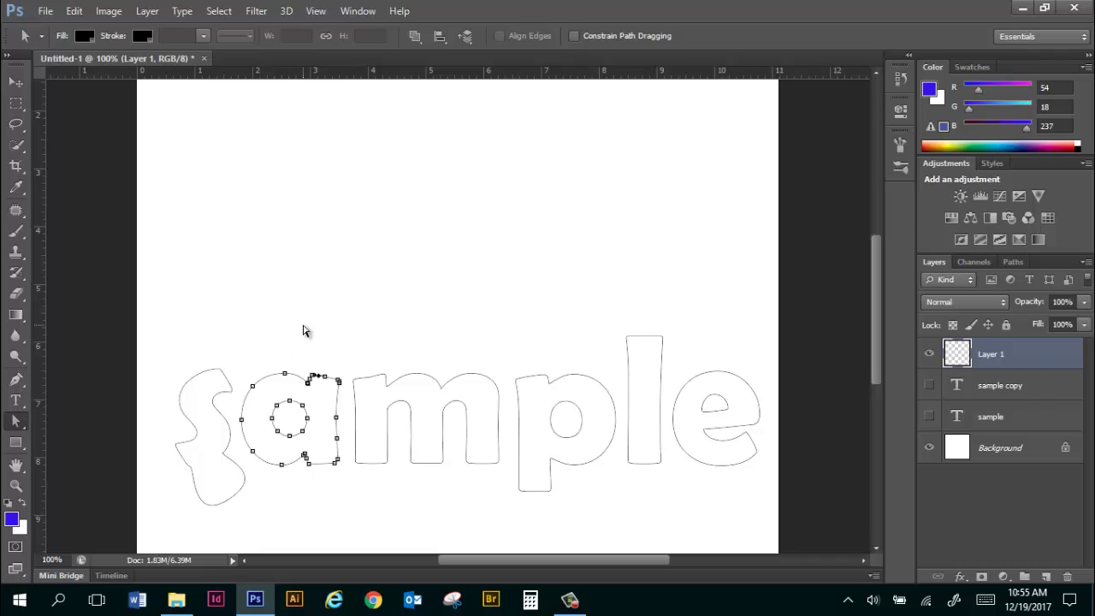
pyautogui.click(300, 353)
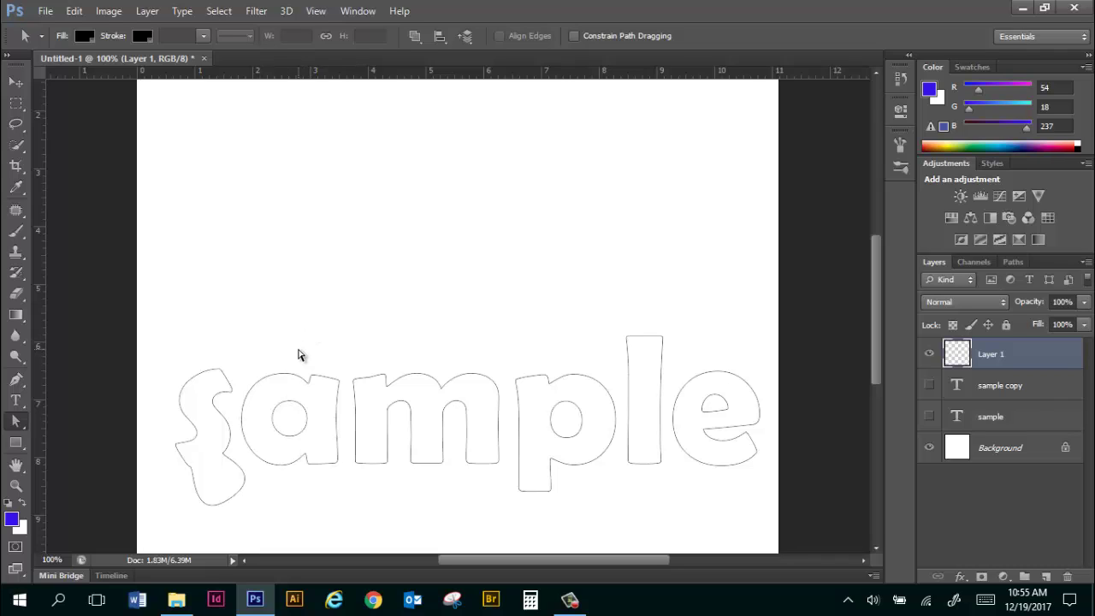
# - Marquee the bottom anchors of the m's left stem and drag them down below the baseline
pyautogui.click(356, 450)
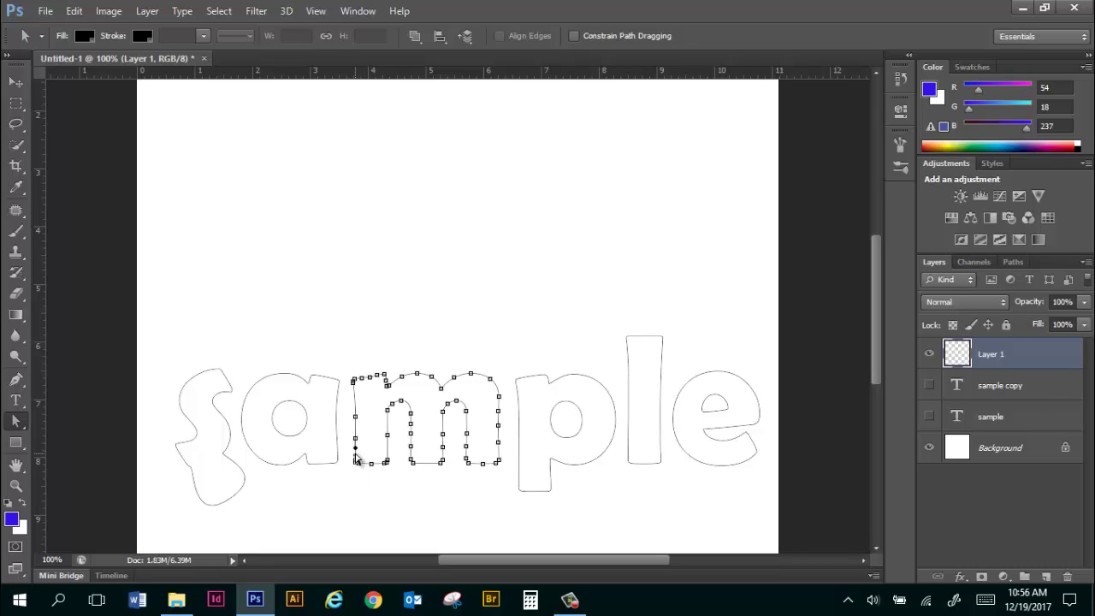
pyautogui.click(390, 489)
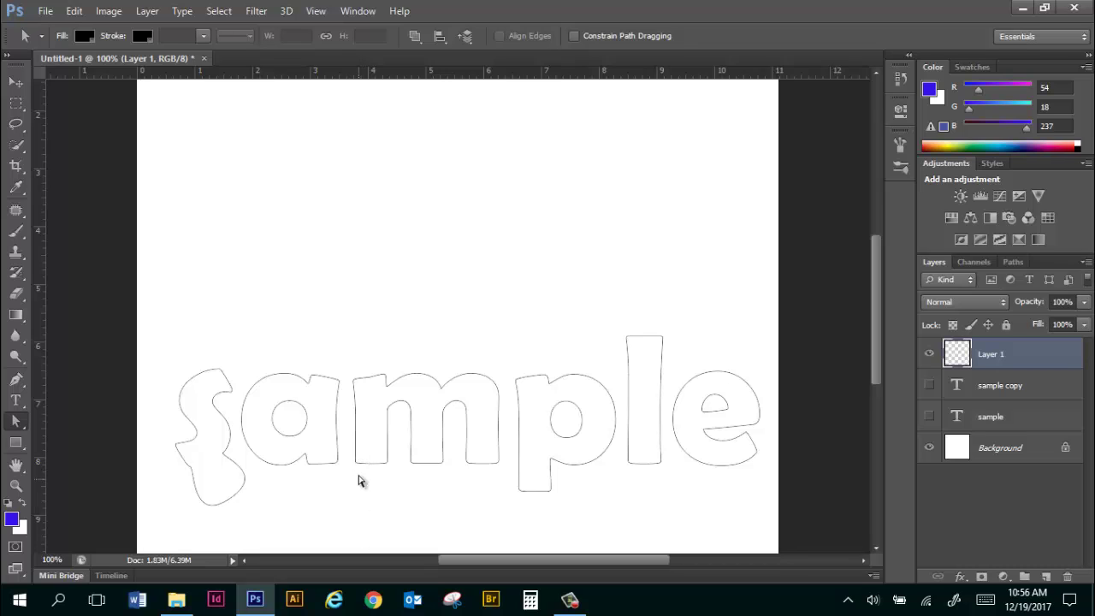
pyautogui.moveTo(346, 440); pyautogui.dragTo(405, 487)
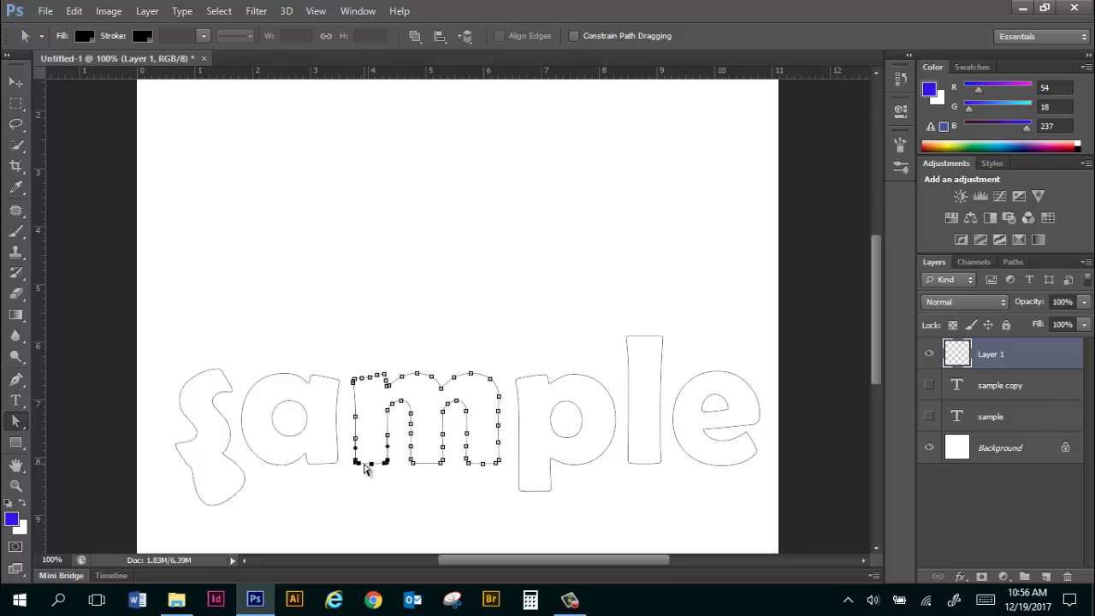
pyautogui.moveTo(364, 469); pyautogui.dragTo(371, 494)
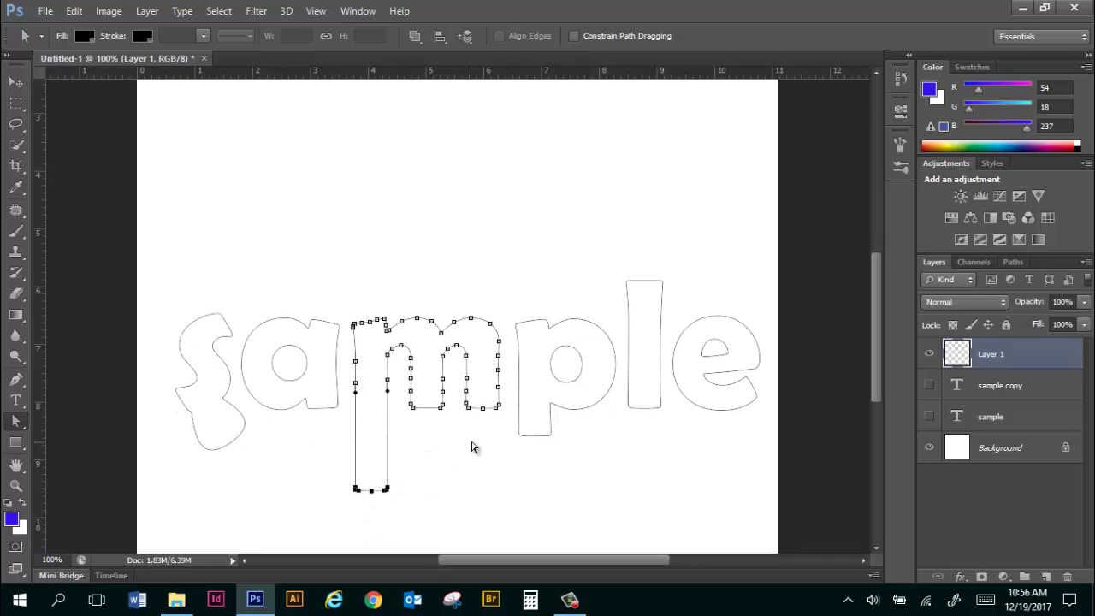
# - Select anchor points on the m's right side and nudge them slightly up-left
pyautogui.click(477, 447)
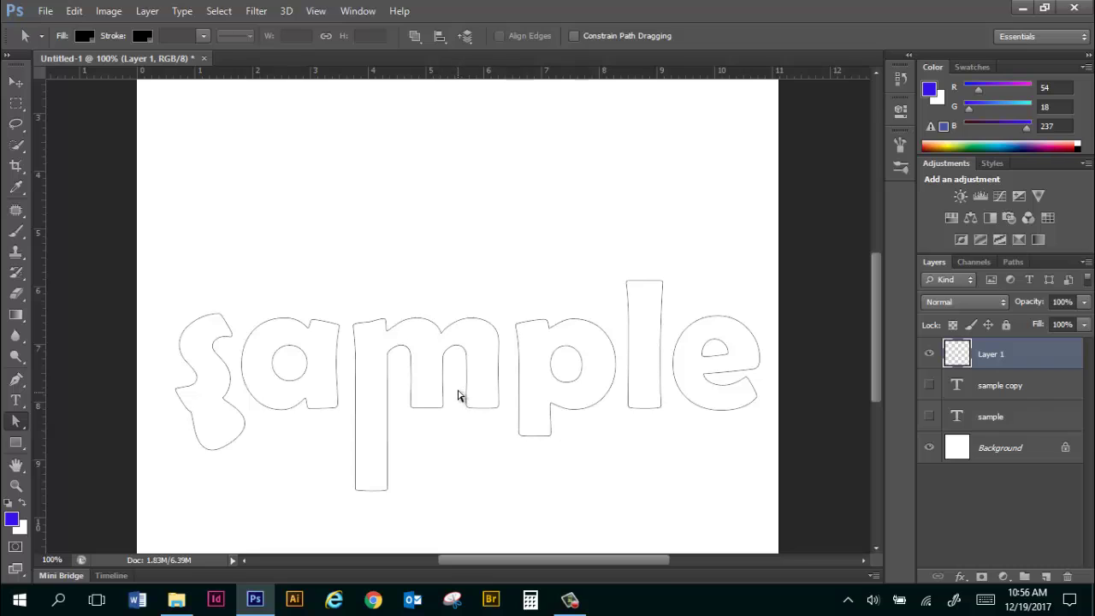
pyautogui.moveTo(458, 389); pyautogui.dragTo(516, 424)
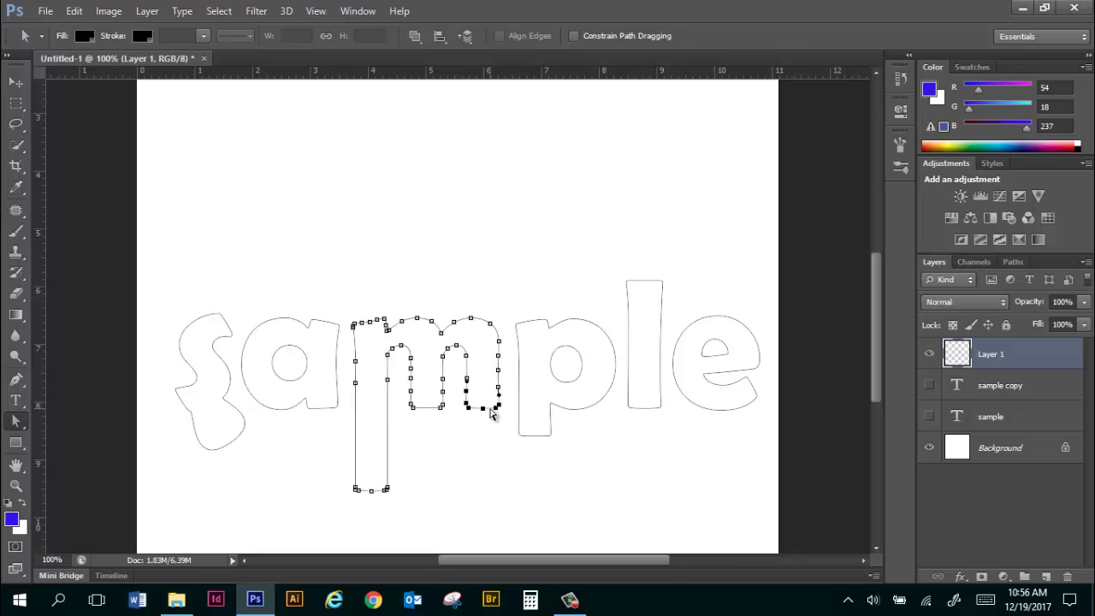
pyautogui.moveTo(492, 414)
pyautogui.mouseDown()
pyautogui.moveTo(489, 390)
pyautogui.moveTo(481, 407)
pyautogui.moveTo(494, 414)
pyautogui.mouseUp()
# - Marquee the bottom anchors of the m's right leg and drag them straight down
pyautogui.click(502, 462)
pyautogui.moveTo(457, 397); pyautogui.dragTo(500, 436)
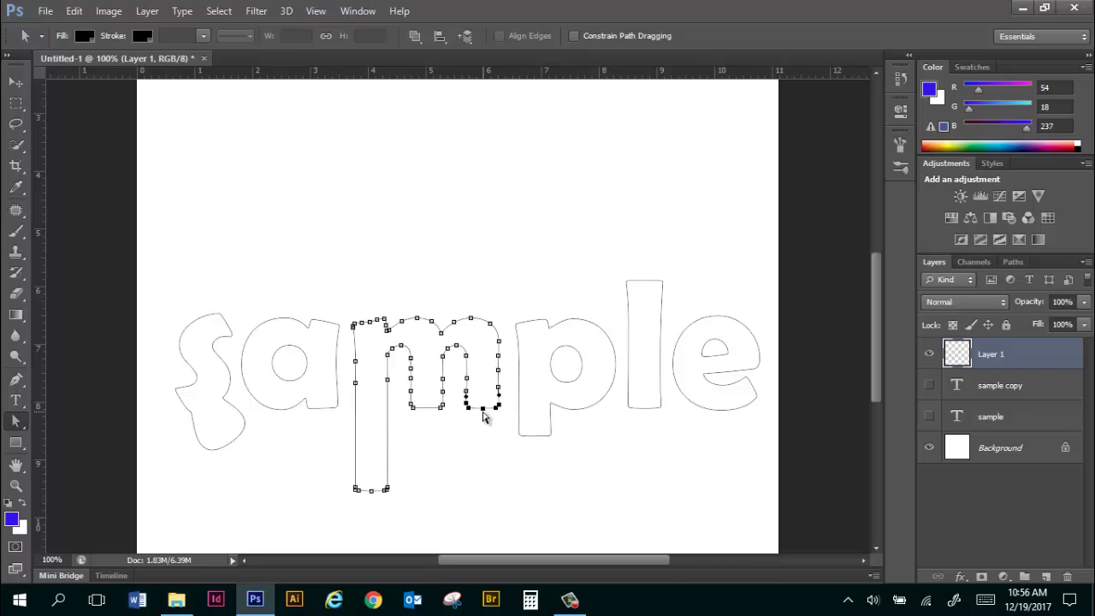
pyautogui.moveTo(476, 411); pyautogui.dragTo(474, 500)
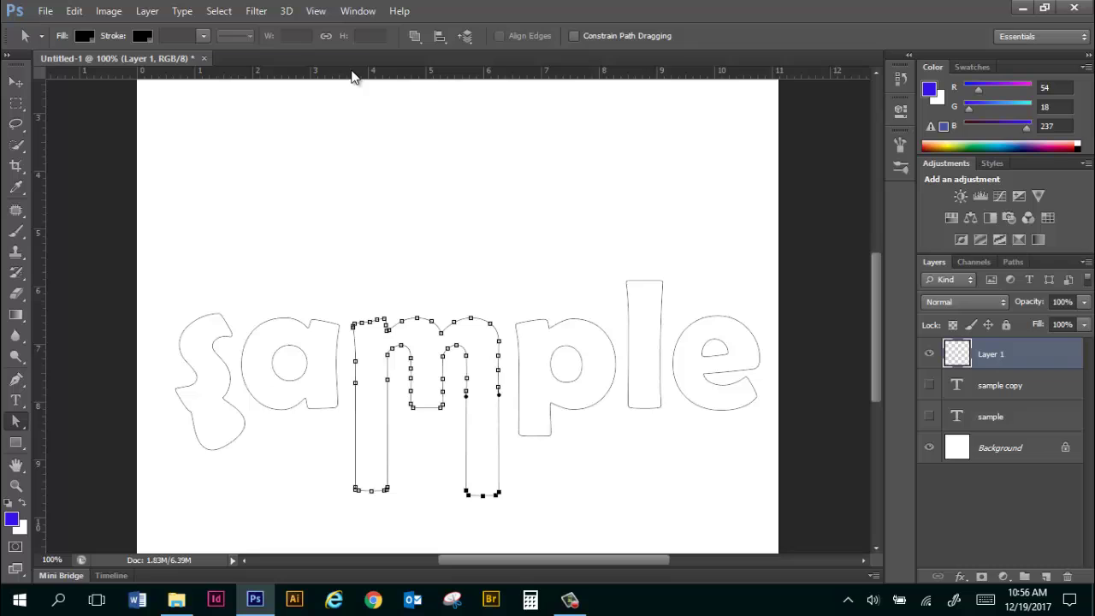
# - Show rulers and place a horizontal guide at the bottom of the m's stems
pyautogui.scroll(-1, 351, 77)
pyautogui.hscroll(1, 351, 77)
pyautogui.hotkey('ctrl', 'r')
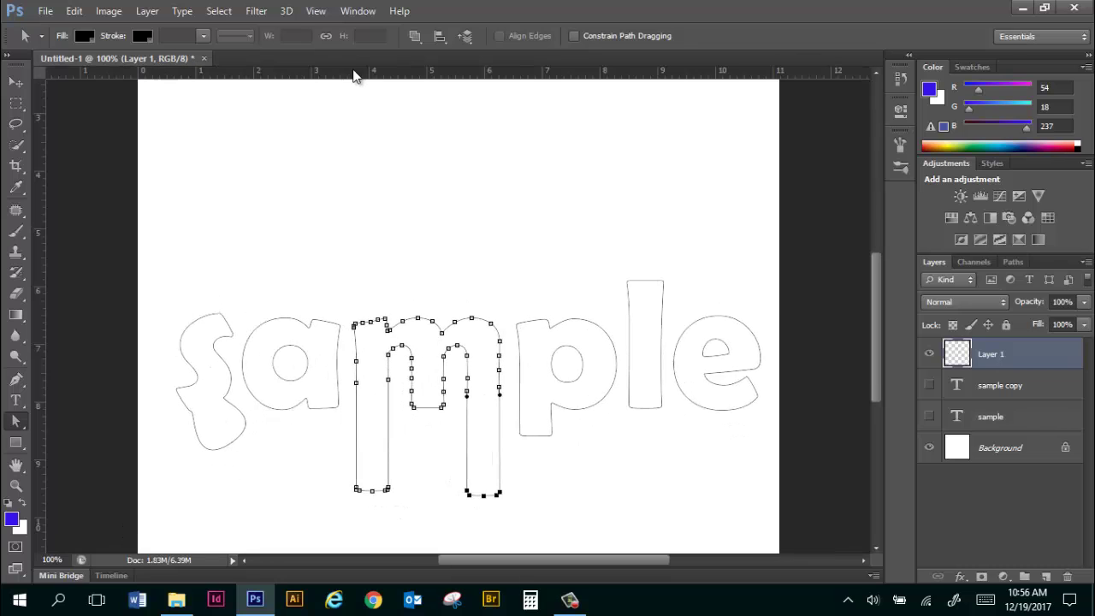
pyautogui.moveTo(461, 77); pyautogui.dragTo(456, 498)
pyautogui.moveTo(453, 492); pyautogui.dragTo(524, 517)
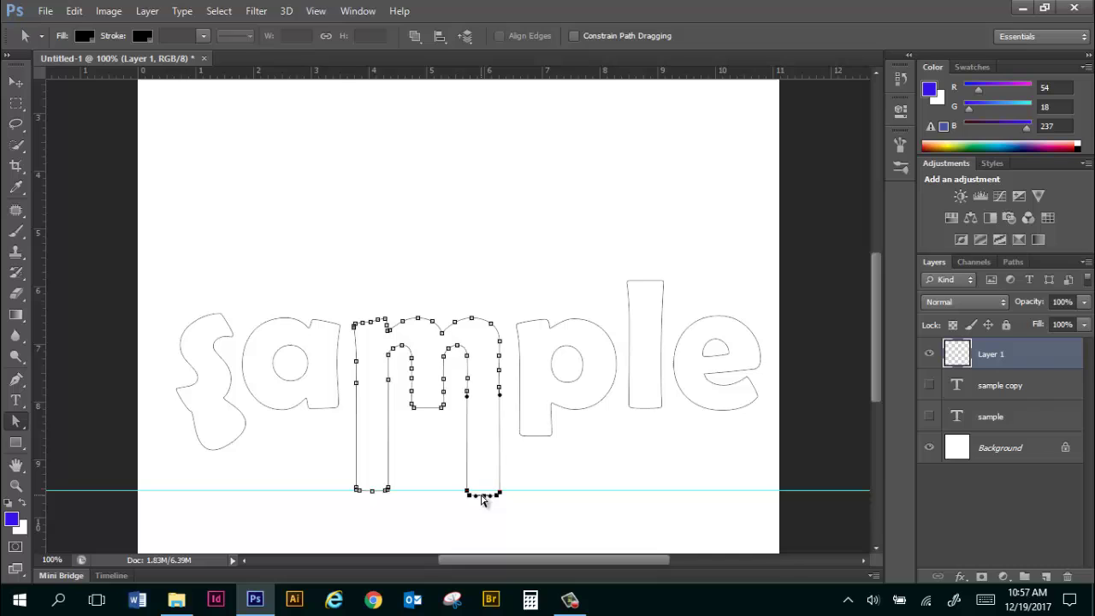
# - Select the bottom anchors of the m's right stem to level them with the guide
pyautogui.click(472, 510)
pyautogui.moveTo(451, 476); pyautogui.dragTo(481, 491)
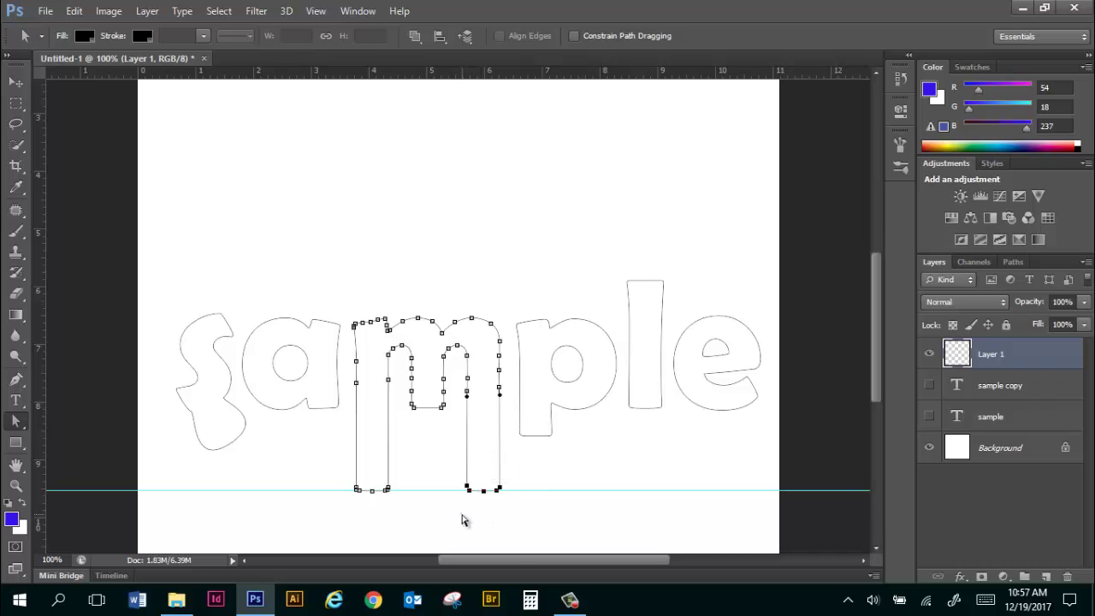
pyautogui.click(533, 545)
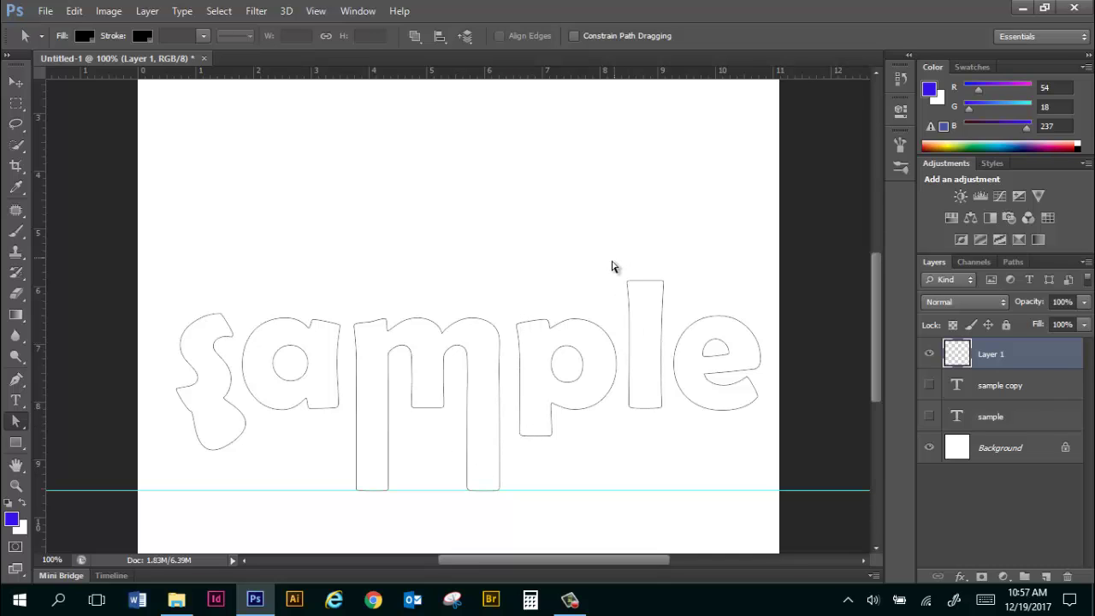
# - Raise the l's top anchors and drag its bottom anchors down to the guide
pyautogui.moveTo(612, 260); pyautogui.dragTo(645, 178)
pyautogui.click(612, 397)
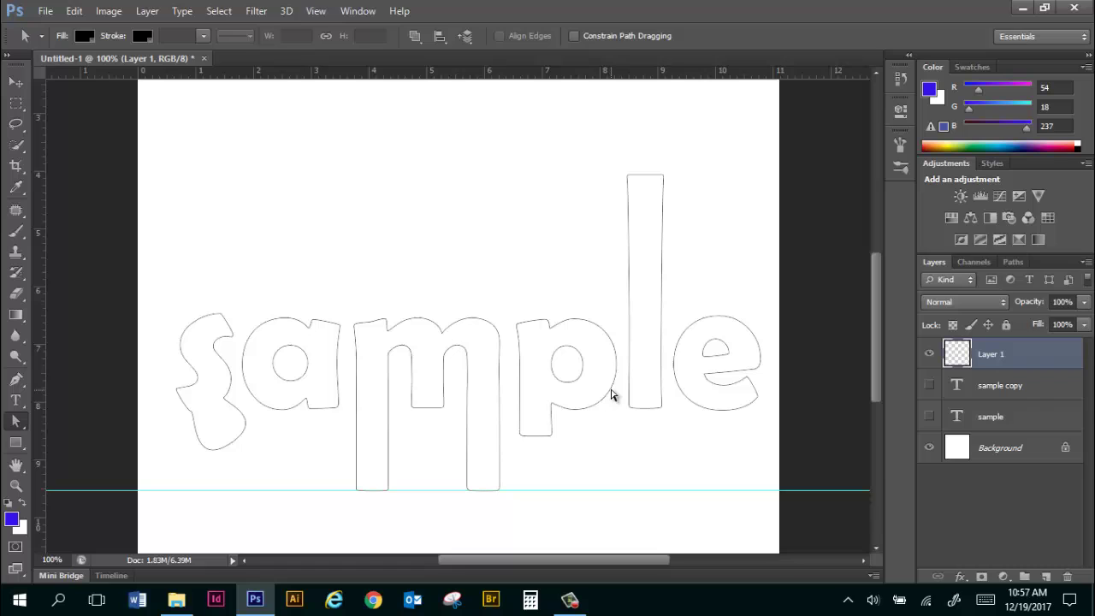
pyautogui.moveTo(619, 383); pyautogui.dragTo(672, 428)
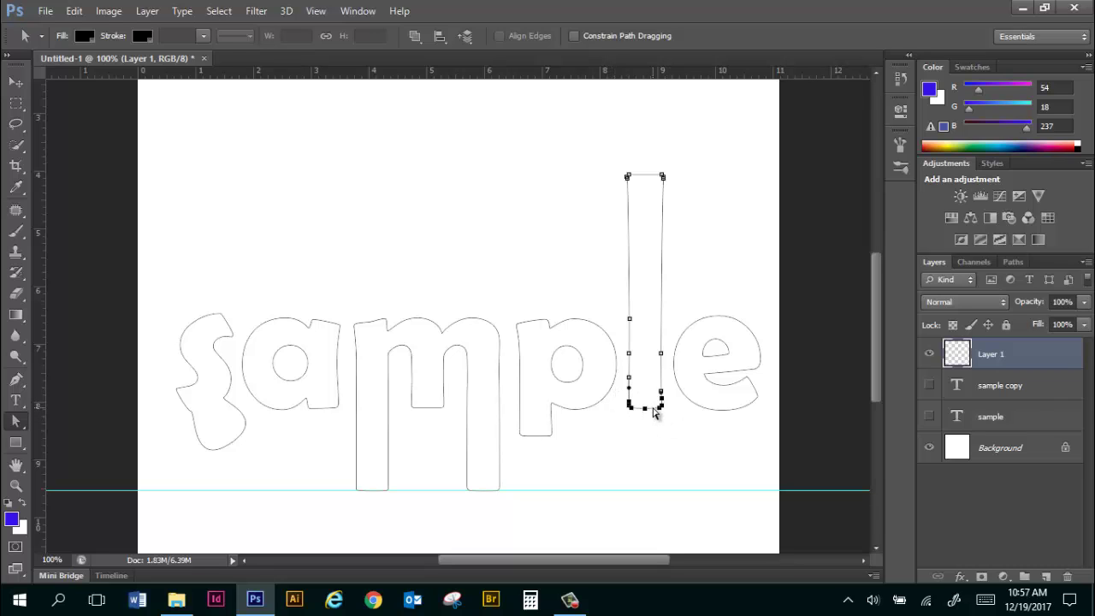
pyautogui.moveTo(654, 413); pyautogui.dragTo(631, 507)
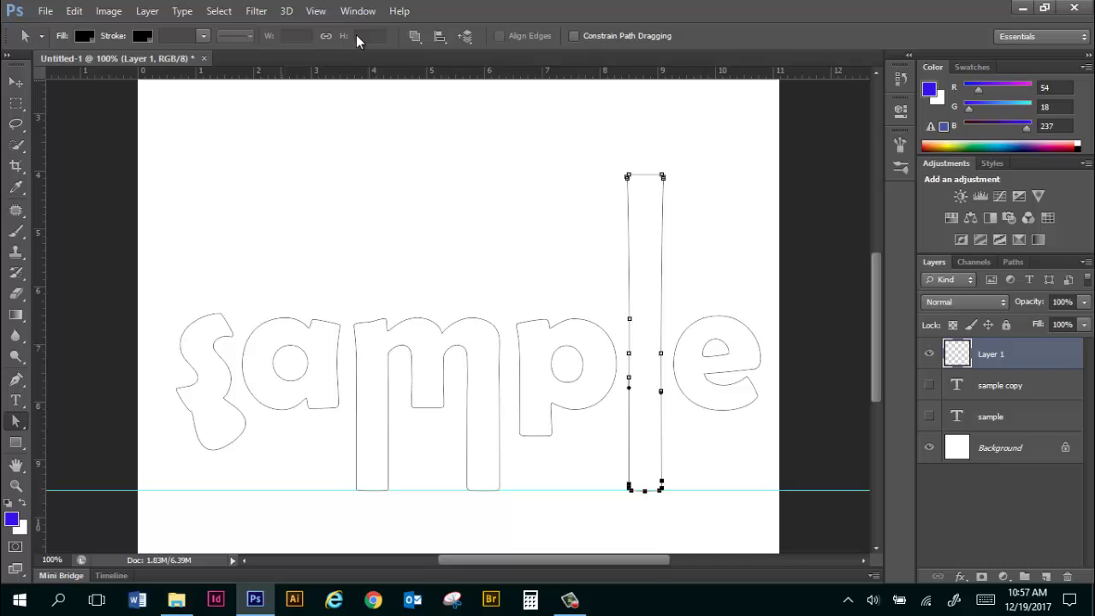
# - Add a guide at the l's new top, then toggle guides off and back on
pyautogui.moveTo(513, 70); pyautogui.dragTo(503, 174)
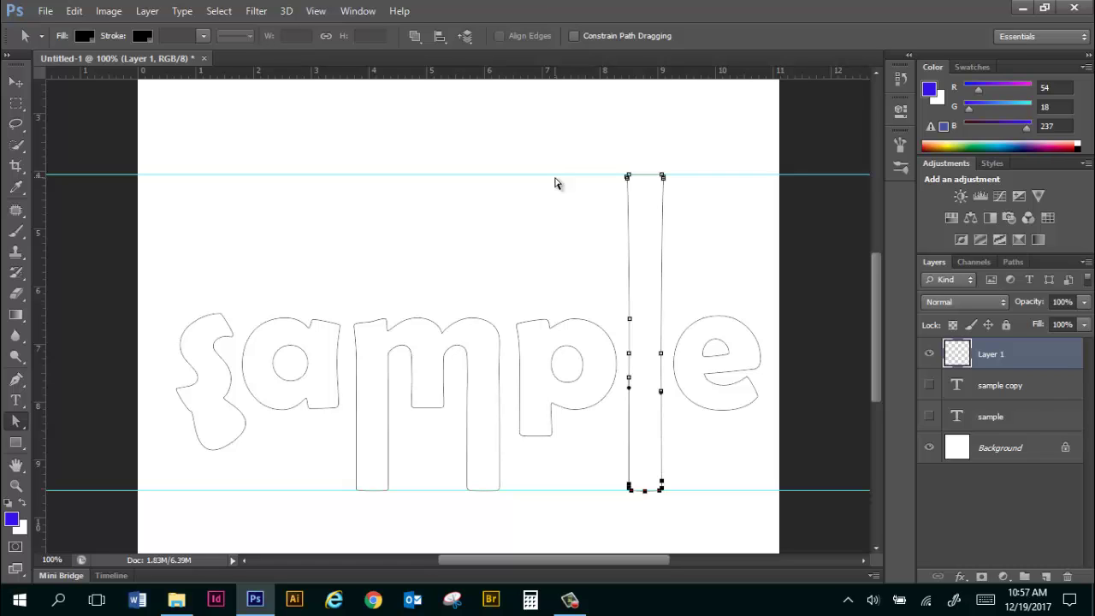
pyautogui.hotkey('ctrl', ';')
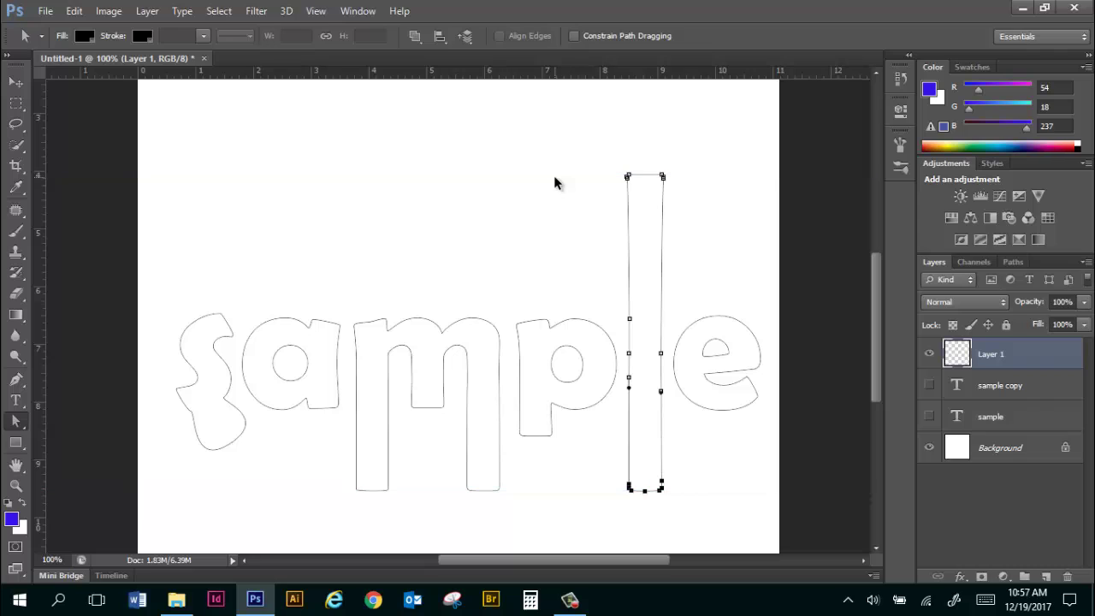
pyautogui.hotkey('ctrl', ';')
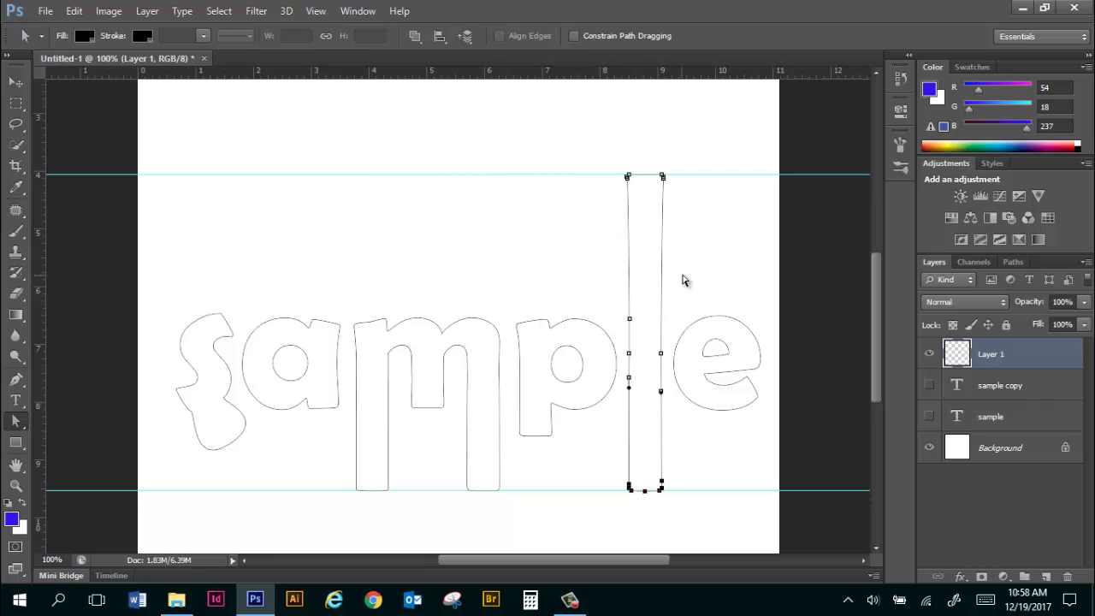
# - Turn the edited lettering path into a selection and fill it with red #ed1236 on Layer 1
pyautogui.click(730, 245)
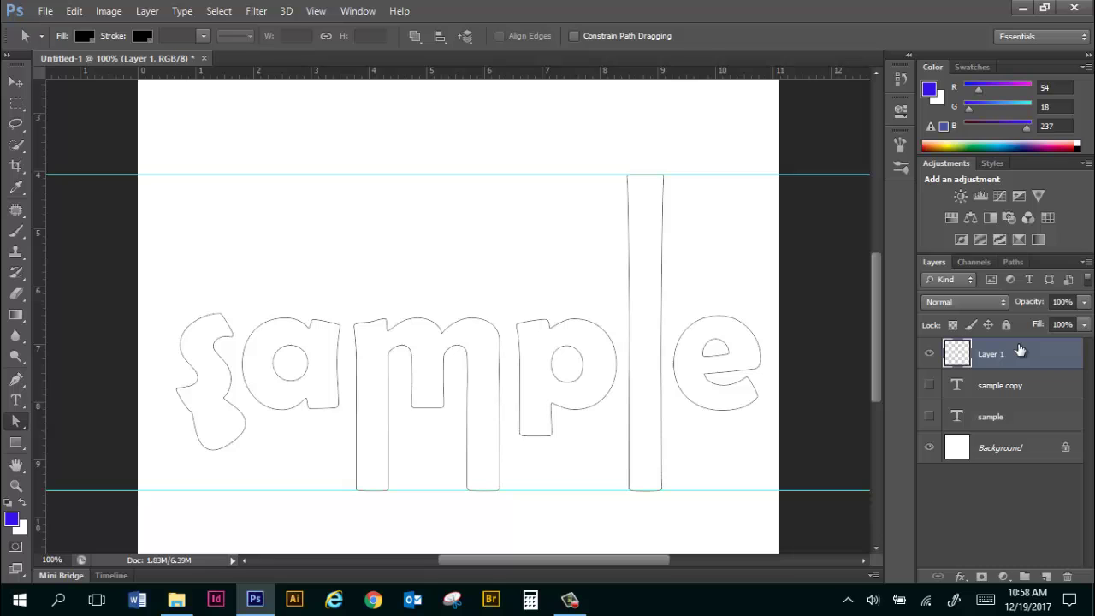
pyautogui.hotkey('ctrl', 'Return')
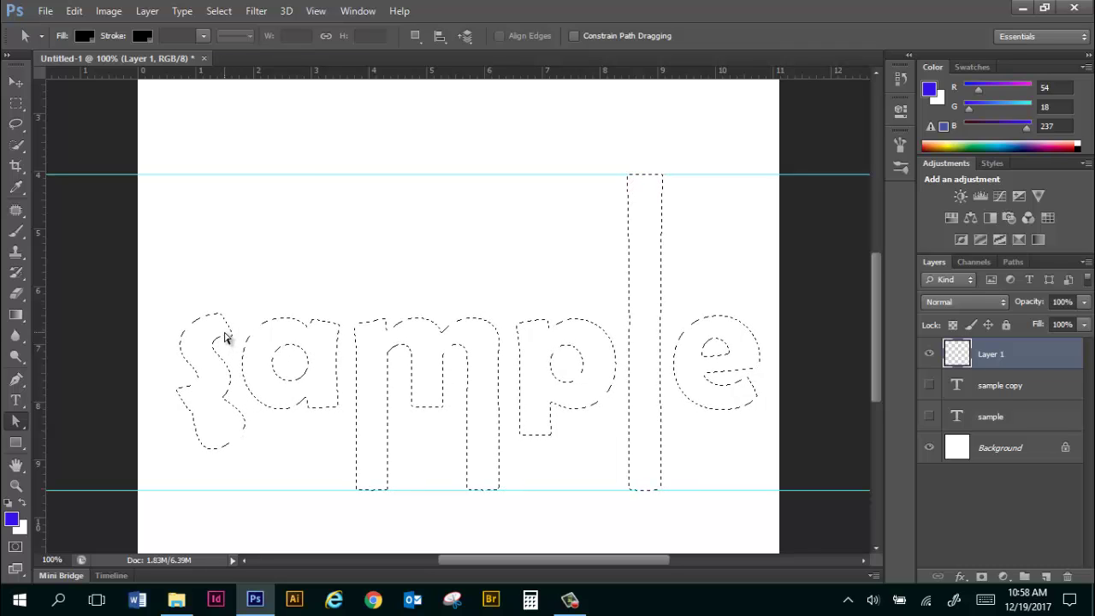
pyautogui.click(11, 520)
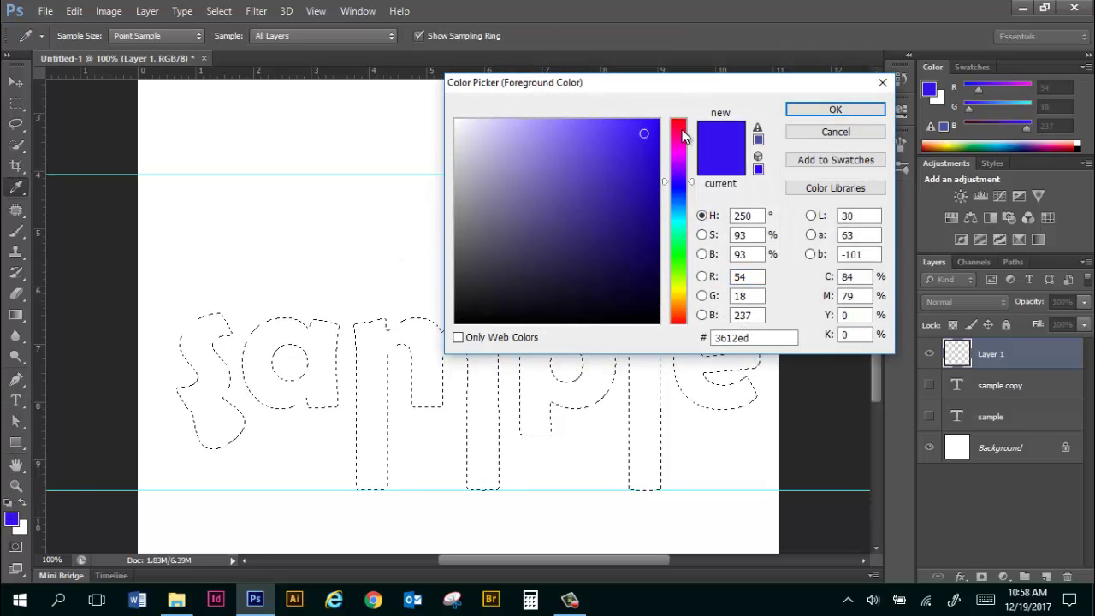
pyautogui.click(680, 125)
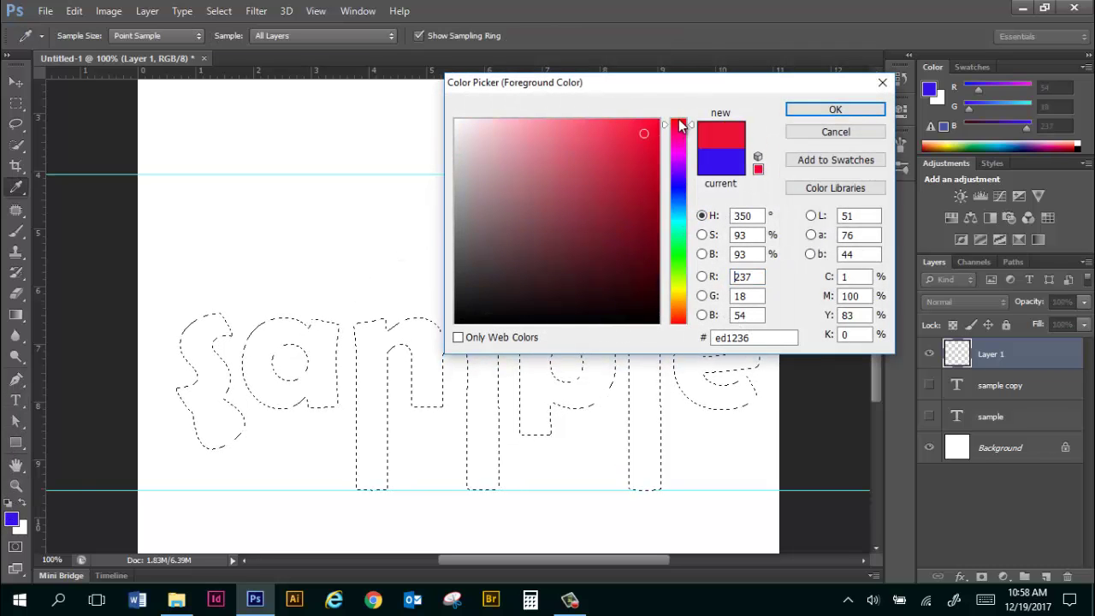
pyautogui.click(866, 112)
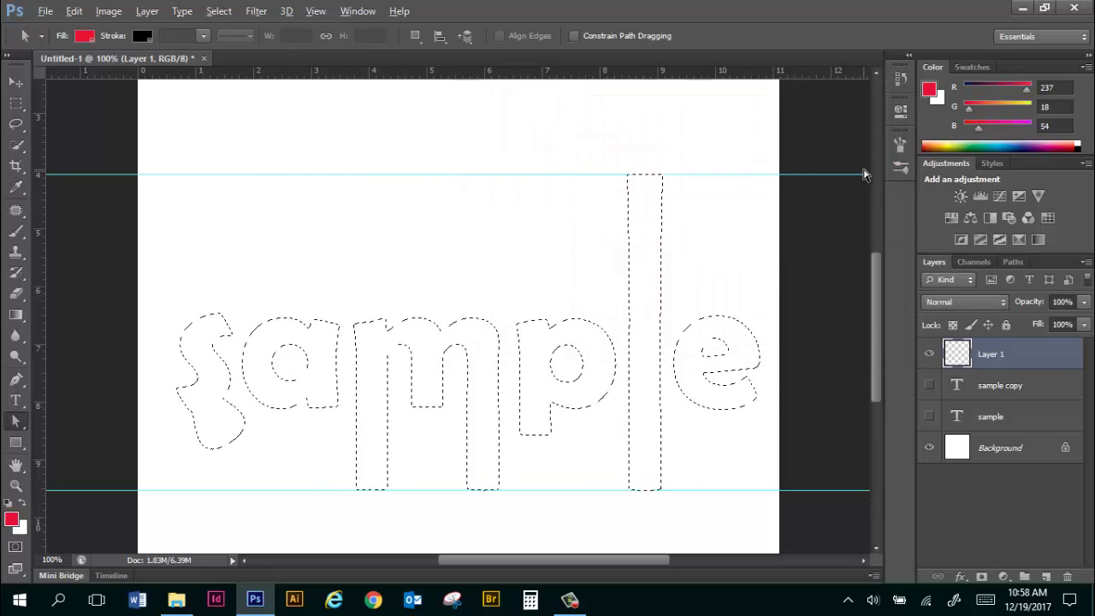
pyautogui.hotkey('alt', 'BackSpace')
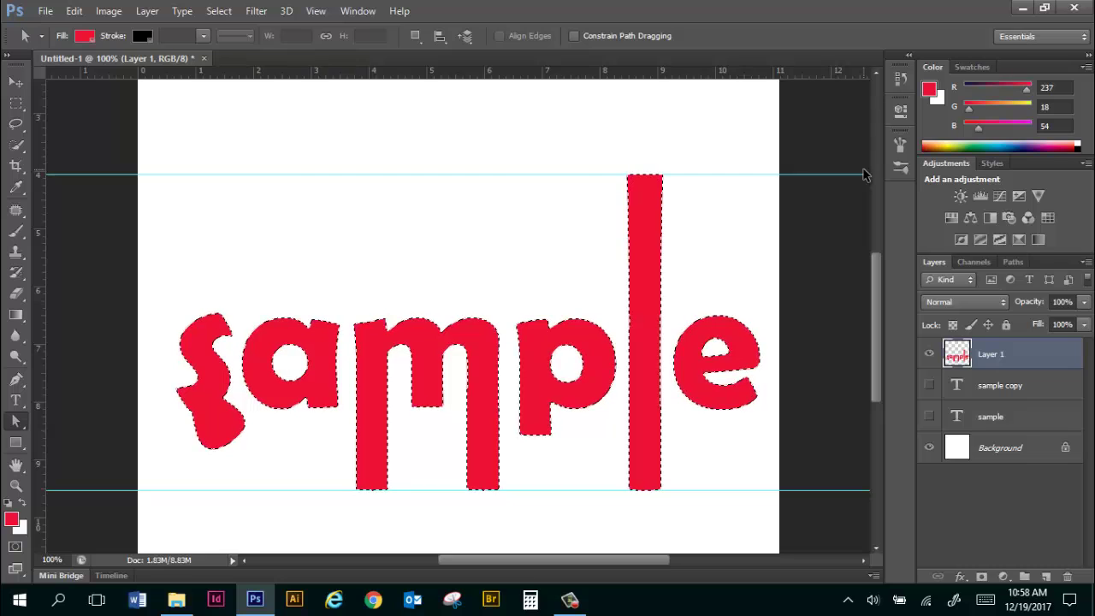
pyautogui.hotkey('ctrl', 'd')
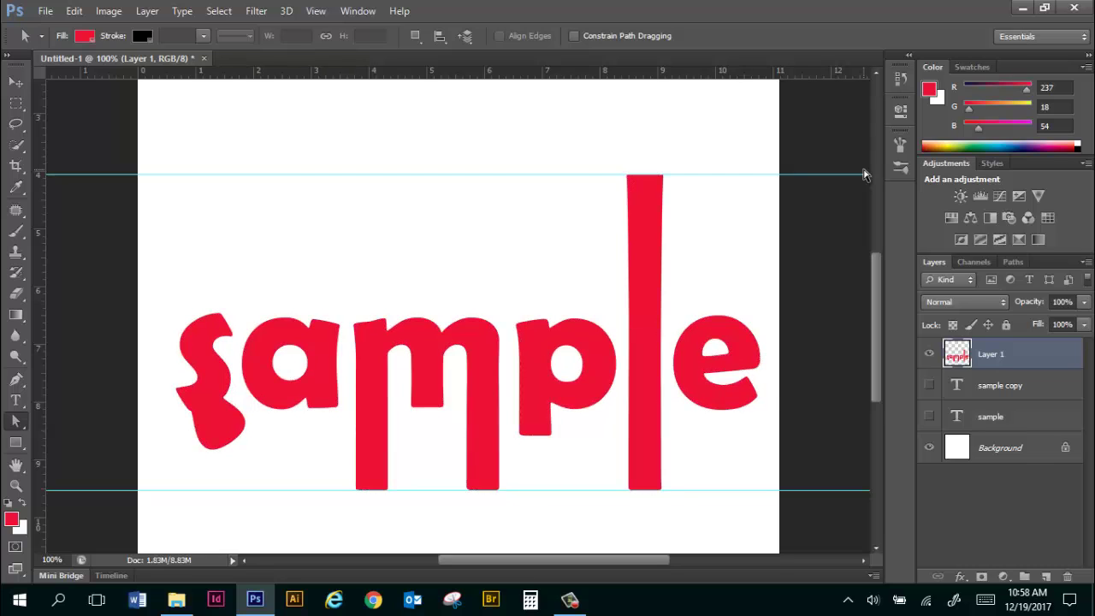
pyautogui.click(930, 416)
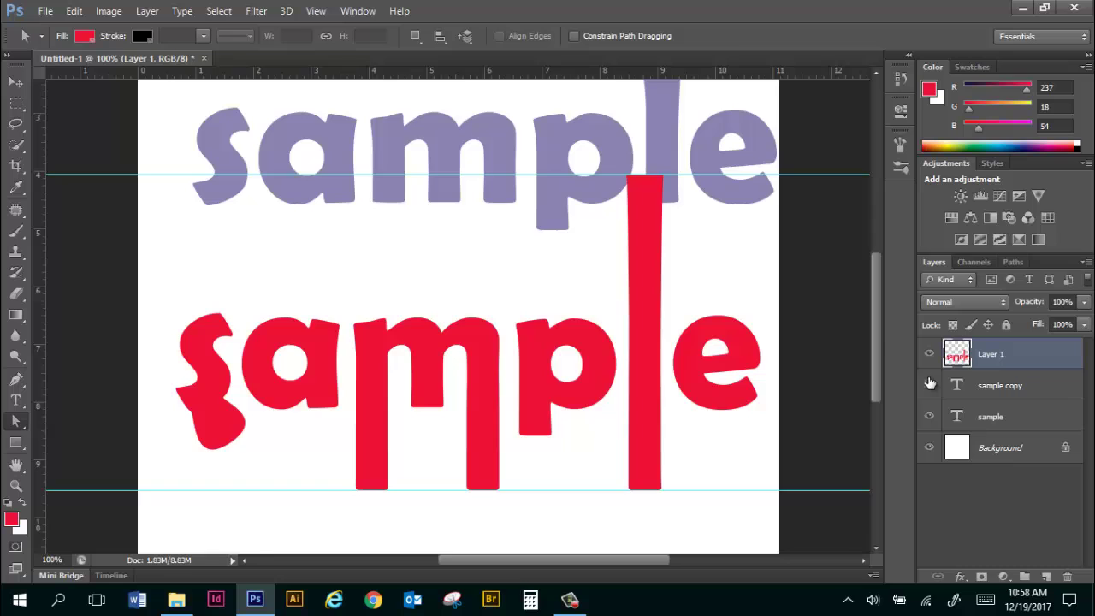
pyautogui.moveTo(876, 341)
pyautogui.mouseDown()
pyautogui.moveTo(882, 293)
pyautogui.moveTo(879, 322)
pyautogui.mouseUp()
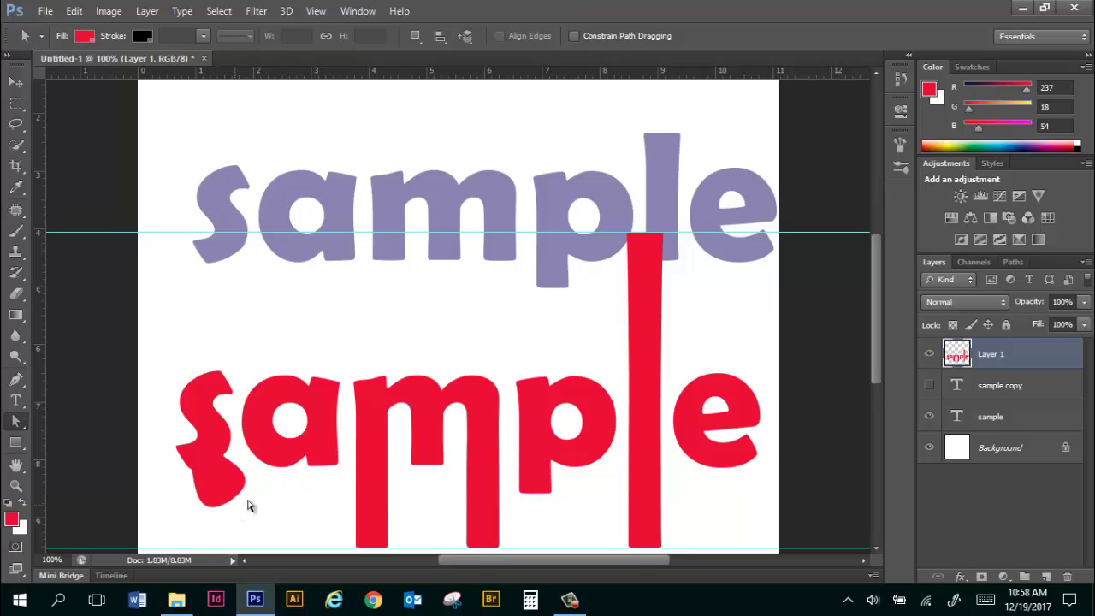
pyautogui.moveTo(877, 357); pyautogui.dragTo(865, 386)
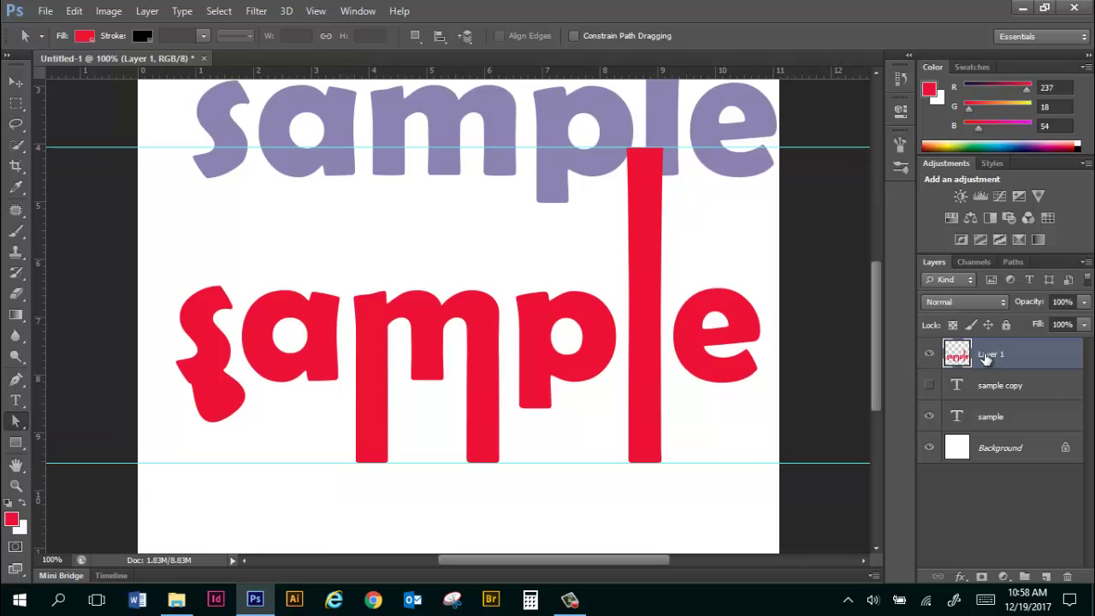
# - Replace the m in the purple sample text with k so it reads 'sakple'
pyautogui.click(930, 416)
pyautogui.click(931, 417)
pyautogui.click(960, 419)
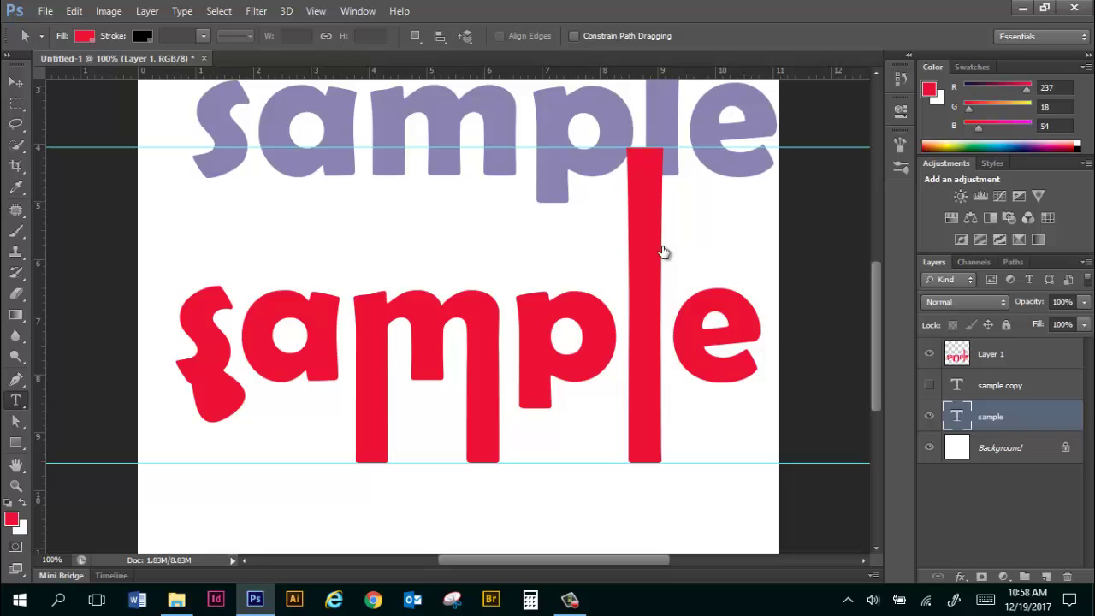
pyautogui.press('t')
pyautogui.doubleClick(443, 124)
pyautogui.moveTo(375, 122); pyautogui.dragTo(485, 124)
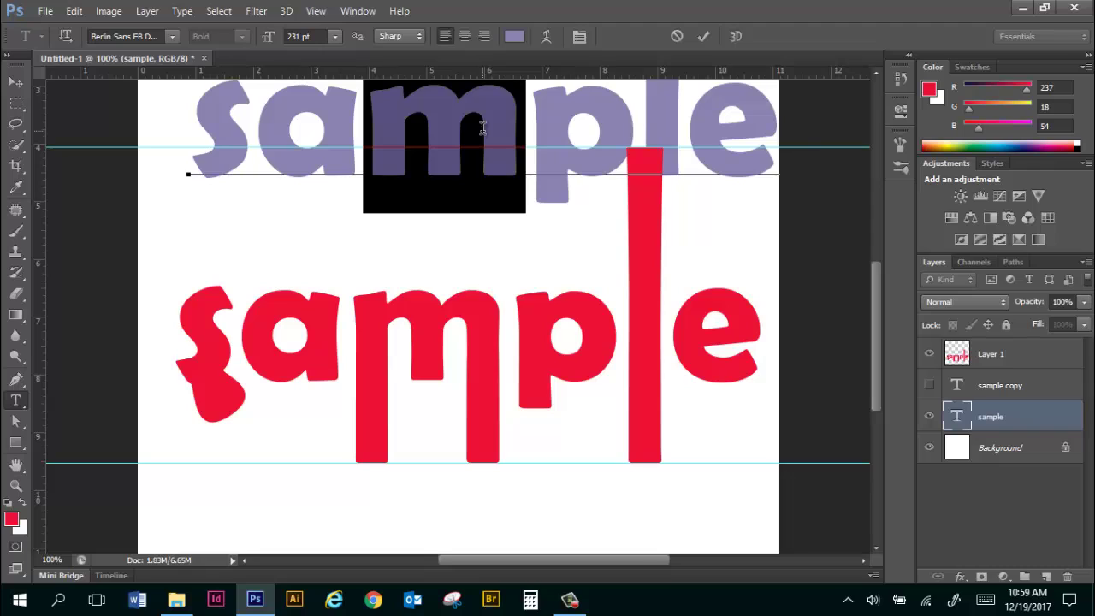
pyautogui.write('k')
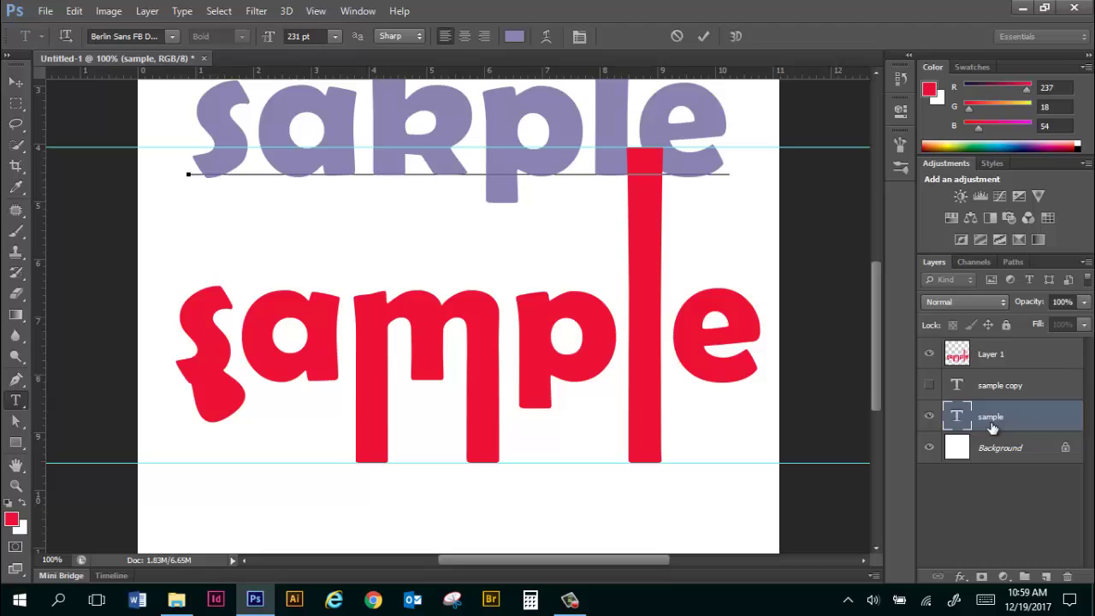
# - Rotate the red lettering on Layer 1 by about -15.67 degrees
pyautogui.click(974, 352)
pyautogui.press('a')
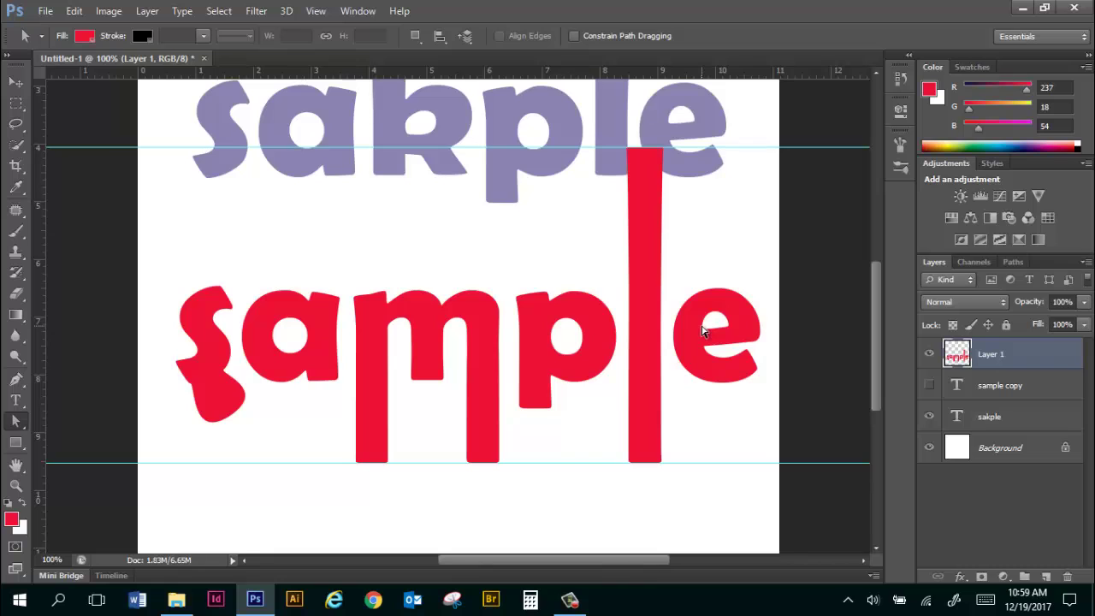
pyautogui.hotkey('ctrl', 't')
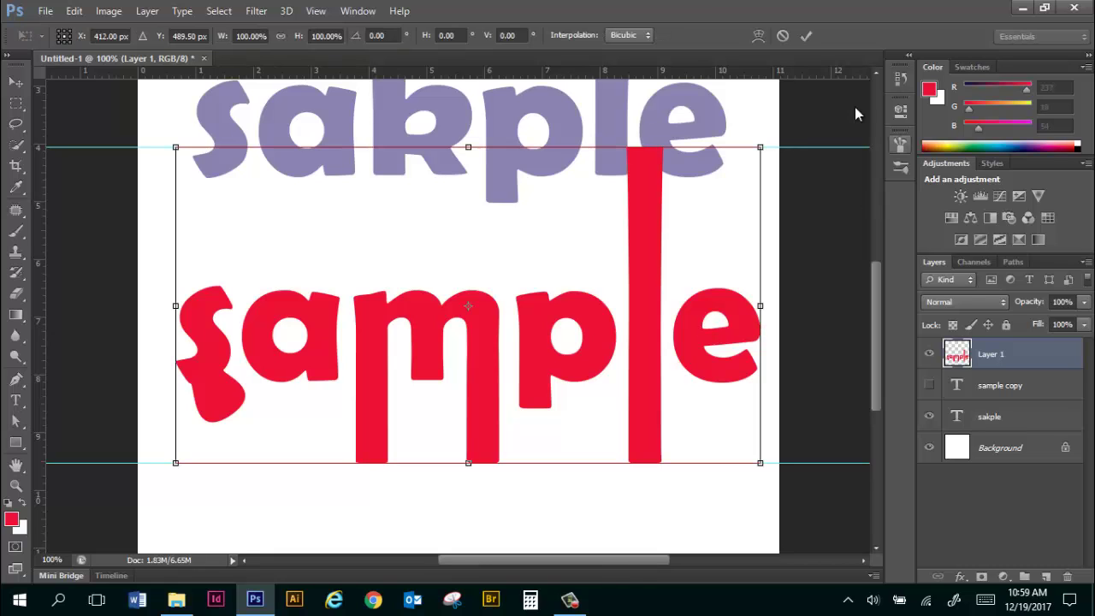
pyautogui.moveTo(775, 135); pyautogui.dragTo(715, 61)
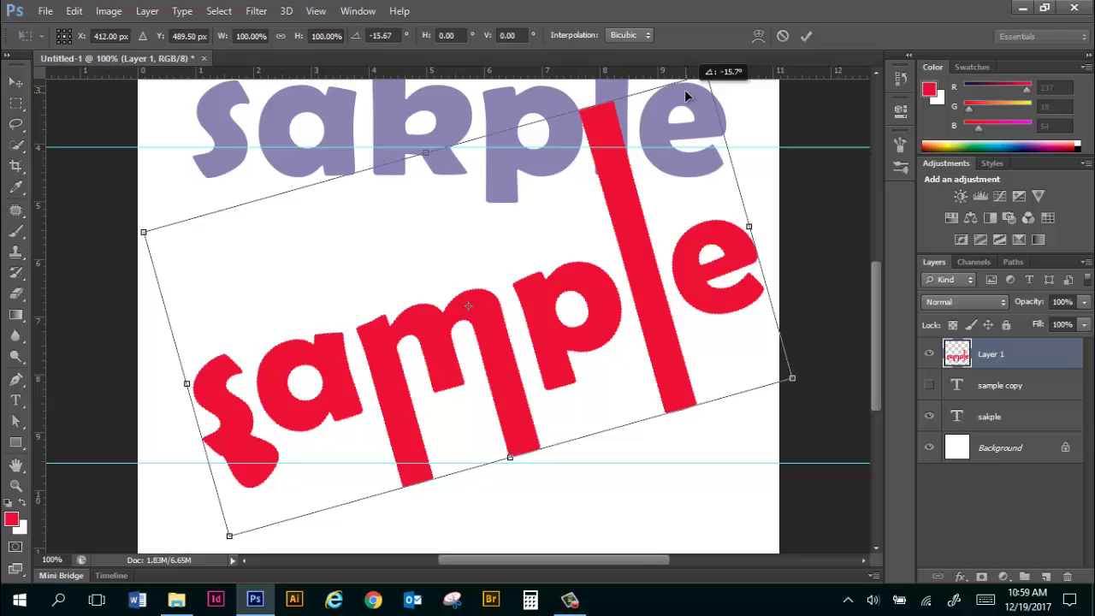
pyautogui.press('Return')
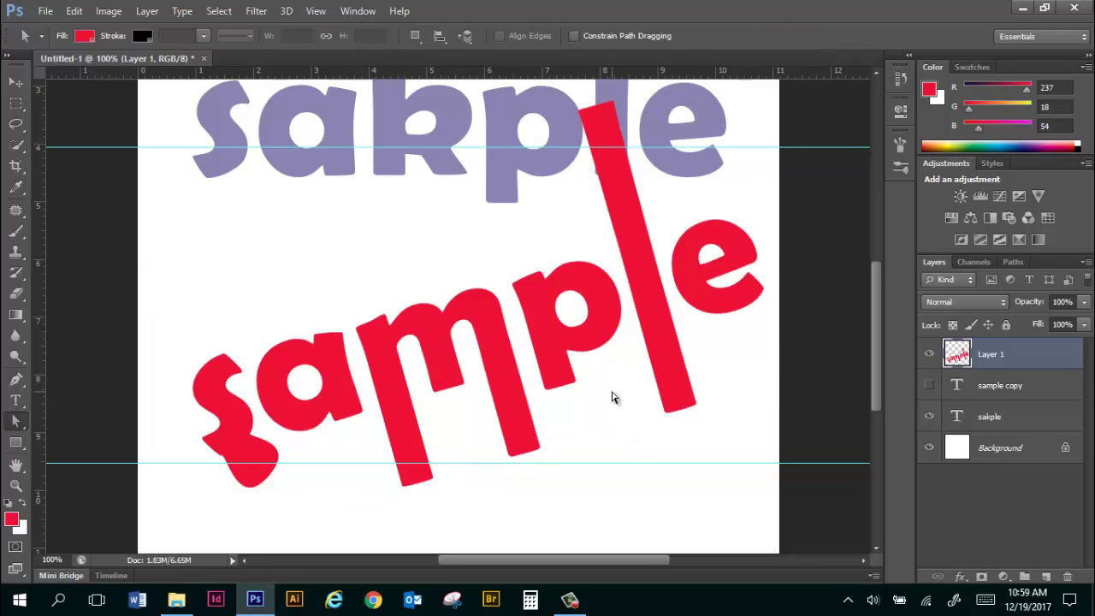